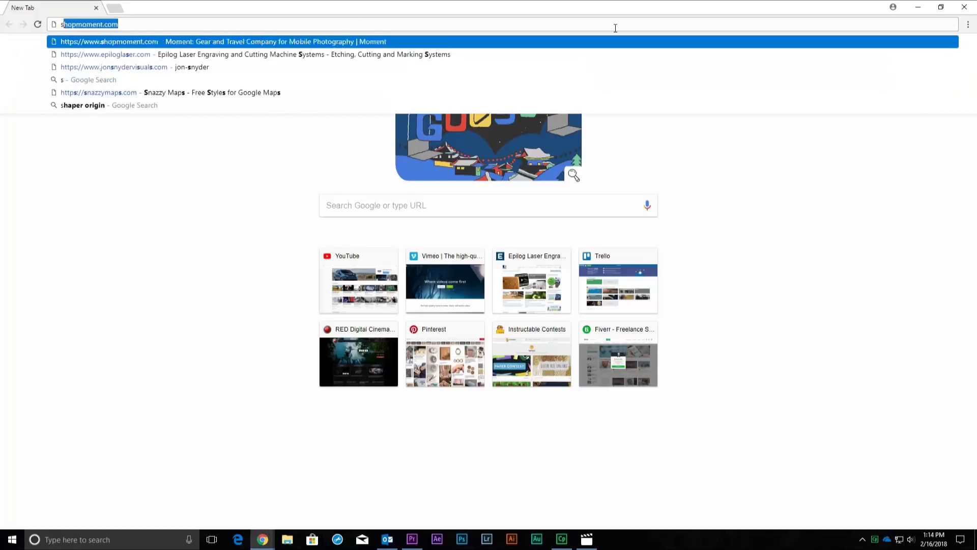
- Load snazzymaps.com and scroll through the homepage
key("Return")
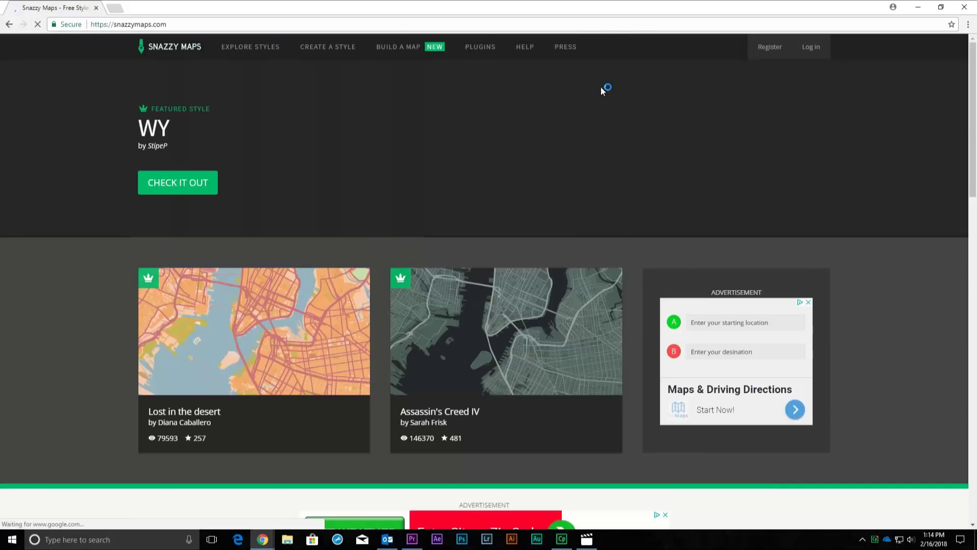
scroll(634, 277, "down", 5)
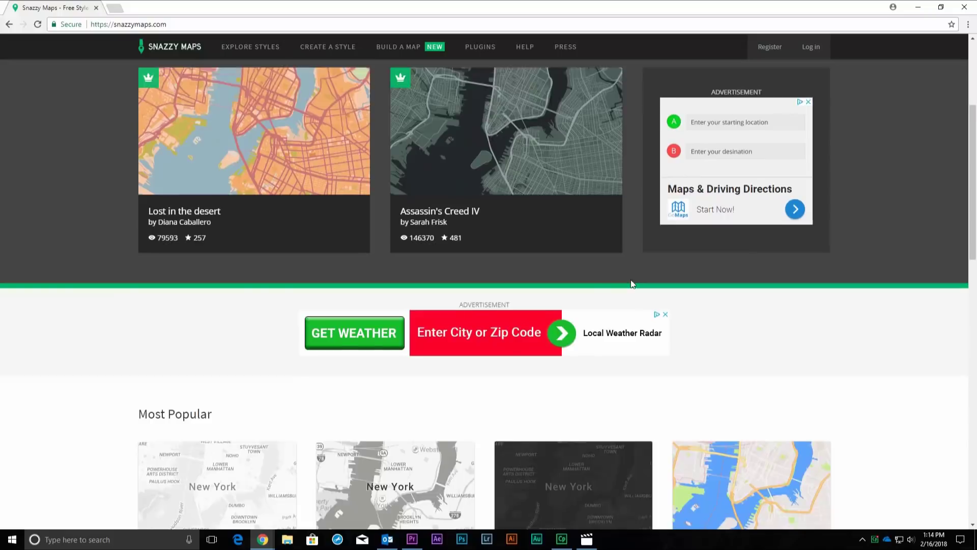
scroll(648, 303, "down", 3)
scroll(659, 303, "down", 2)
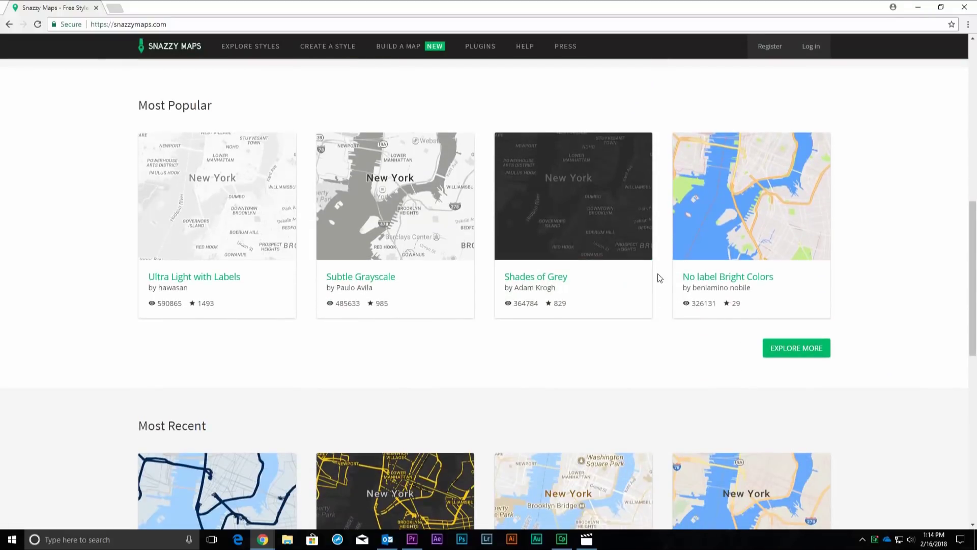
scroll(302, 238, "down", 4)
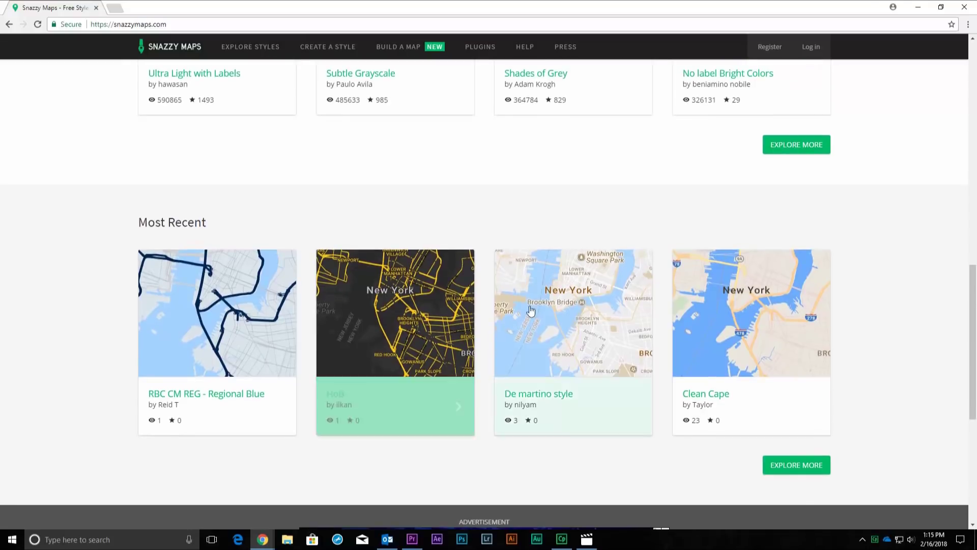
scroll(658, 273, "up", 10)
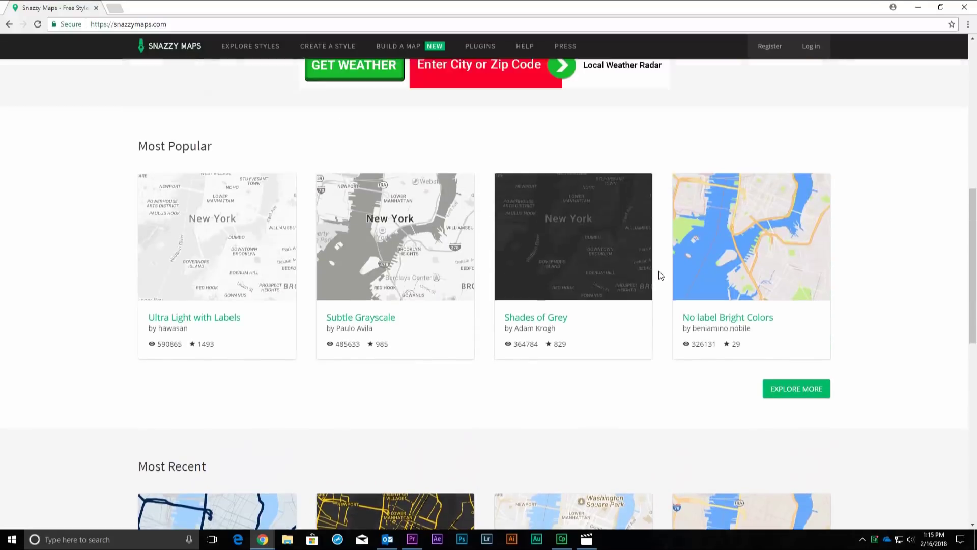
scroll(659, 273, "up", 4)
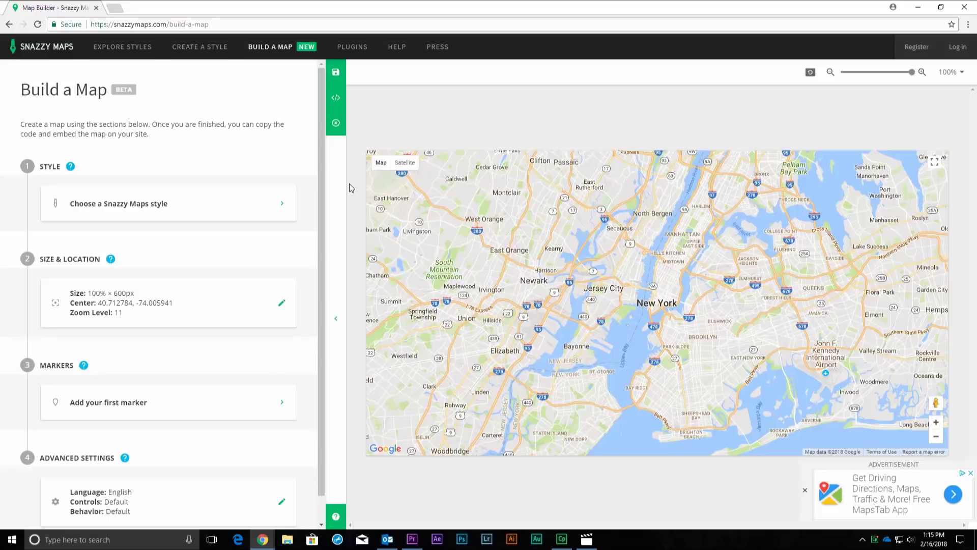
- Search the styles for 'Epilog' and apply the Epilog Laser - Laser Cut Map style
left_click(183, 210)
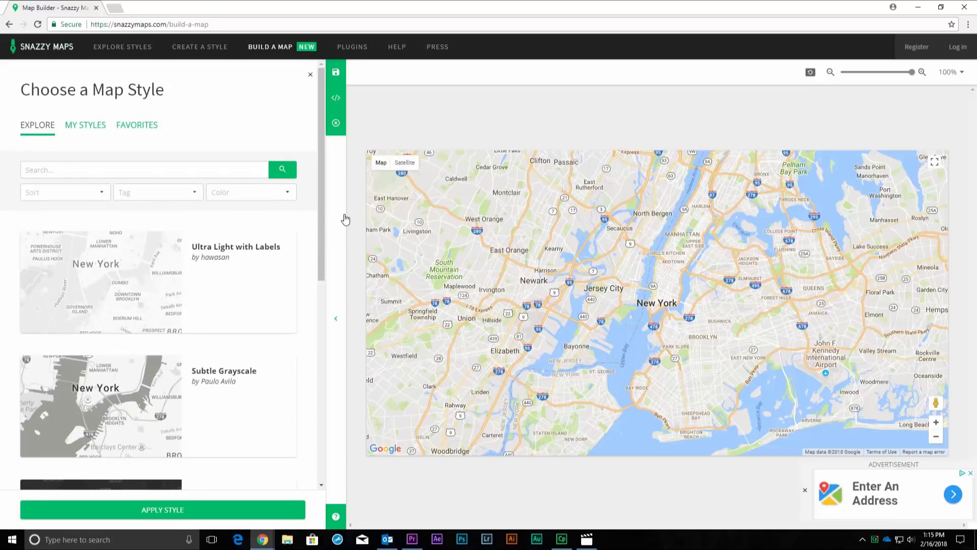
left_click(204, 170)
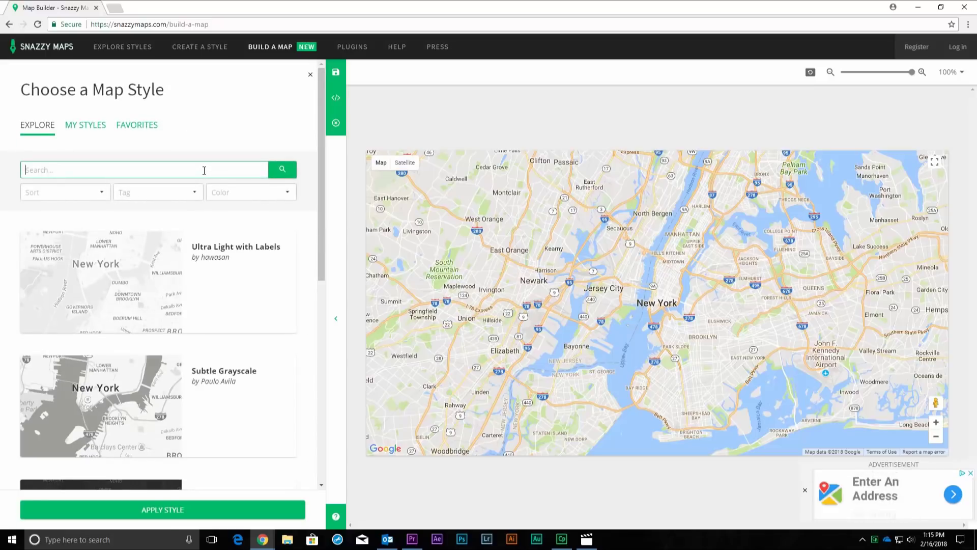
type("Epi")
key("Down")
key("Return")
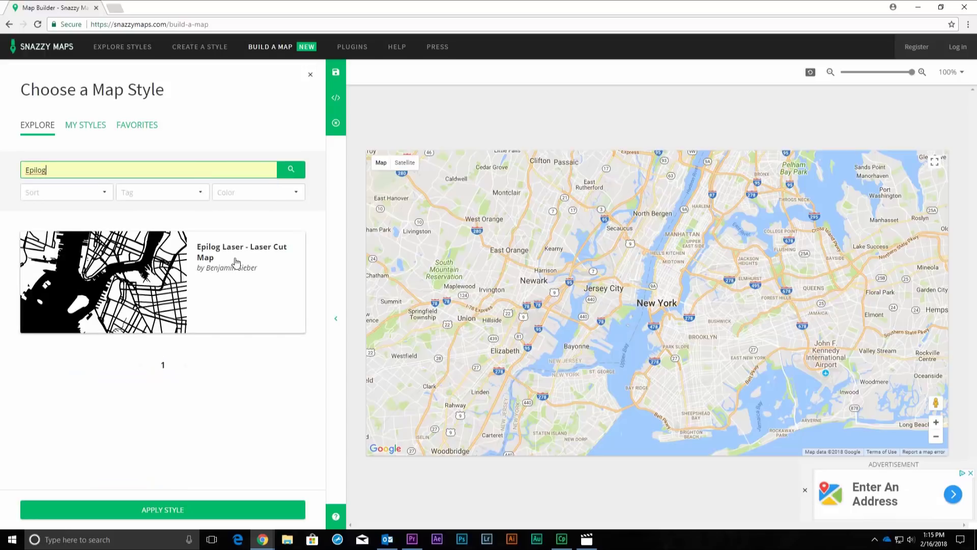
left_click(236, 262)
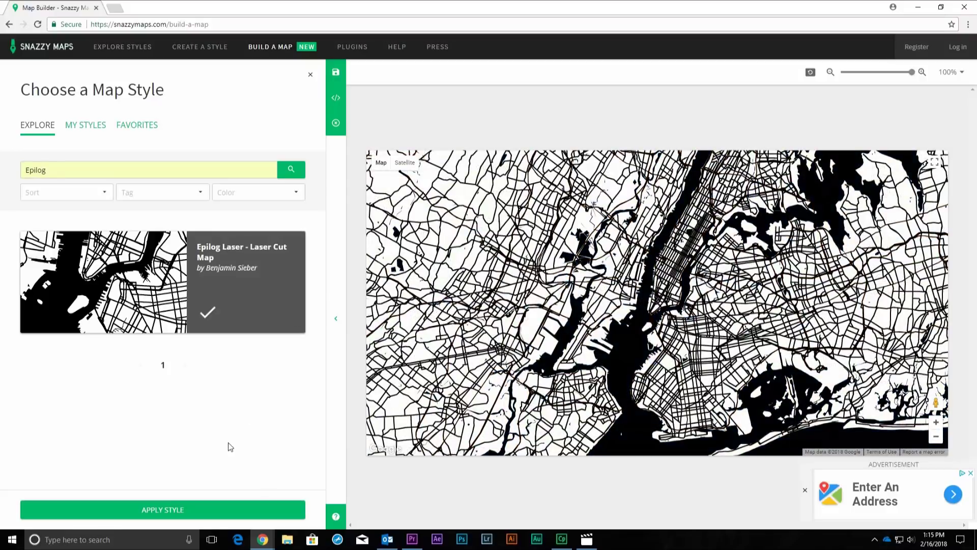
left_click(208, 512)
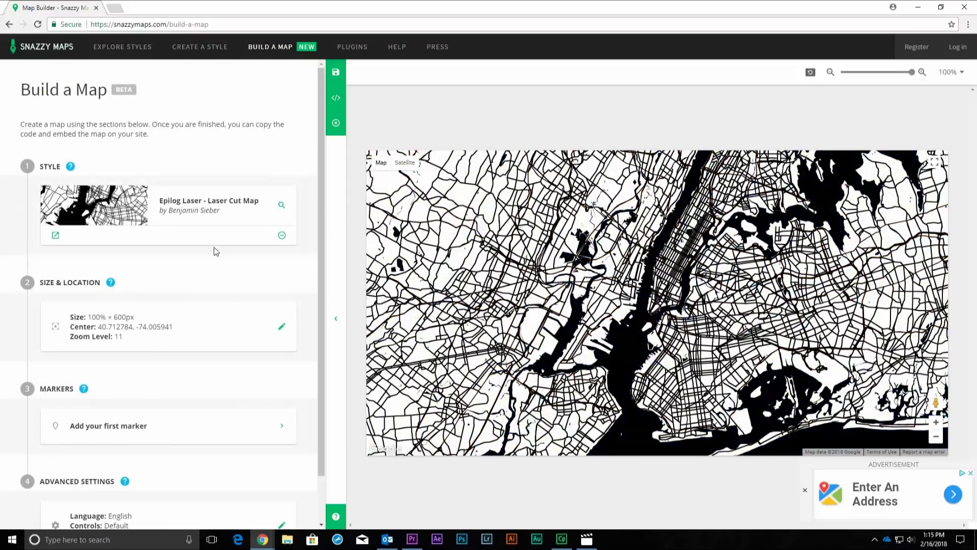
- Set the map height to 100%
left_click(176, 329)
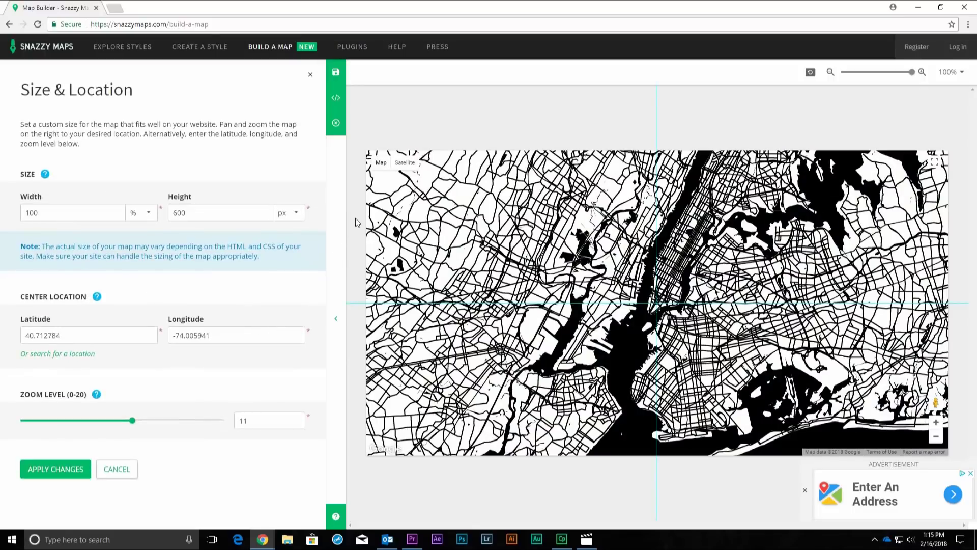
double_click(196, 211)
type("100")
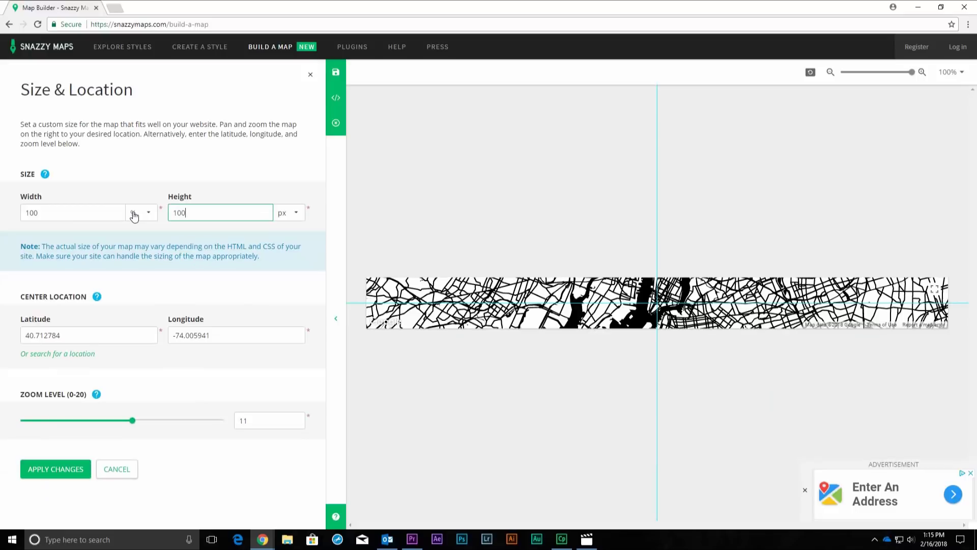
left_click(299, 213)
left_click(297, 230)
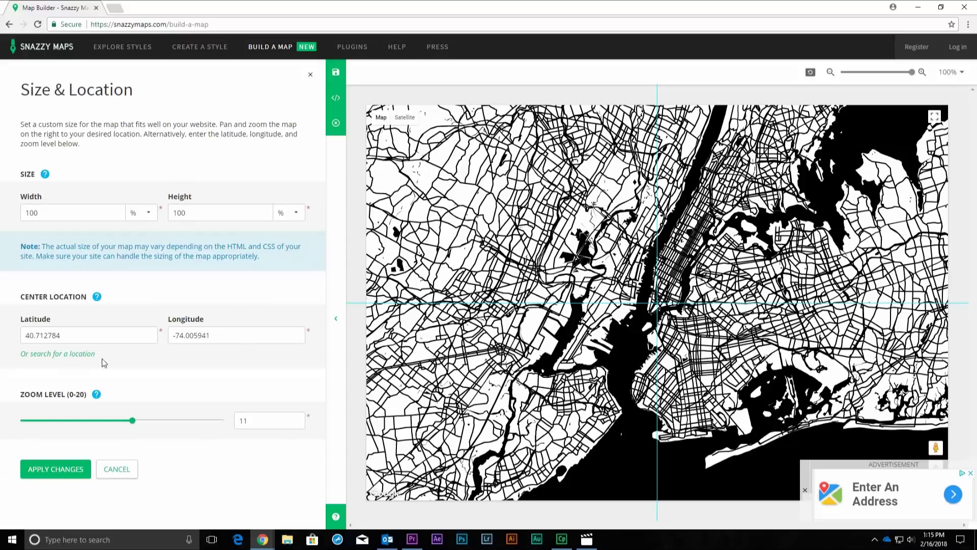
- Centre the map on Denver, CO at zoom level 13 and apply the changes
left_click(53, 359)
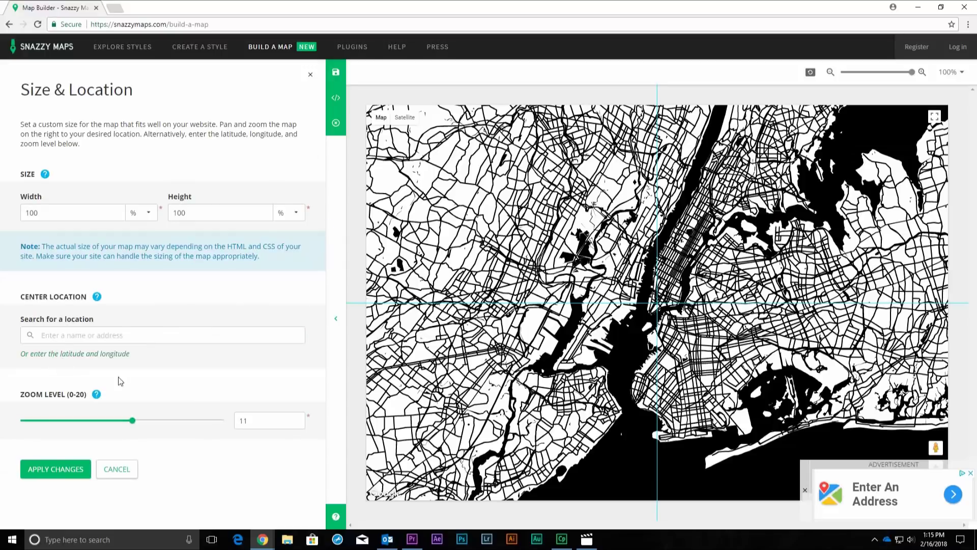
left_click(154, 331)
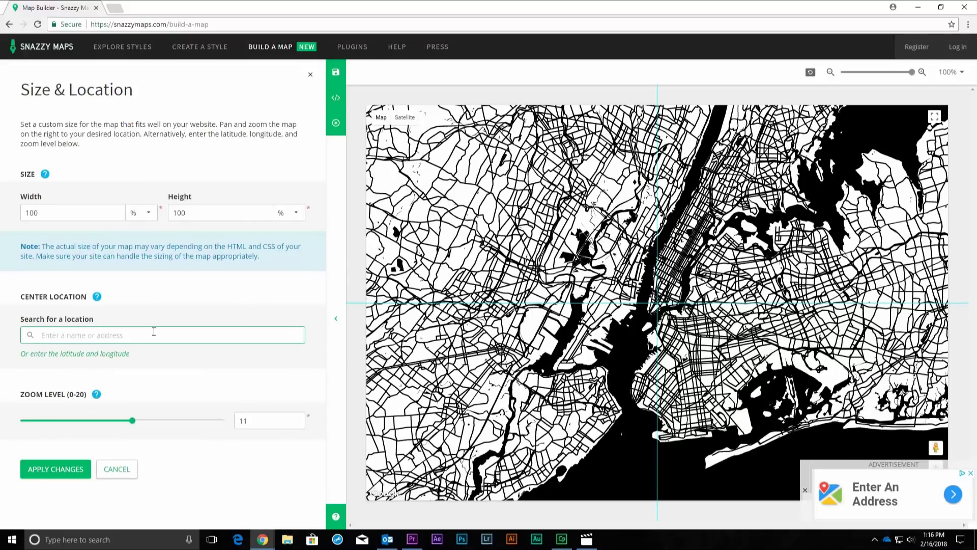
type("D")
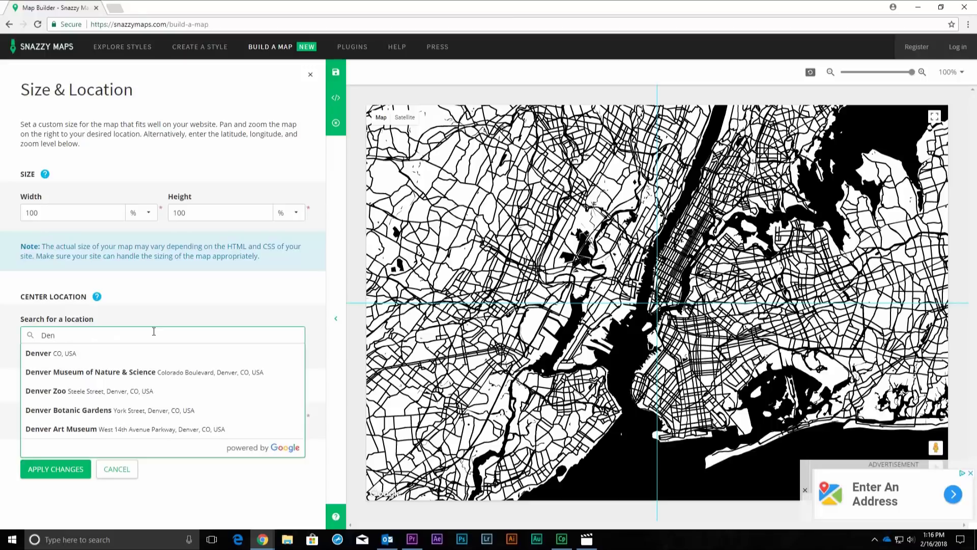
type("en")
key("Down")
key("Return")
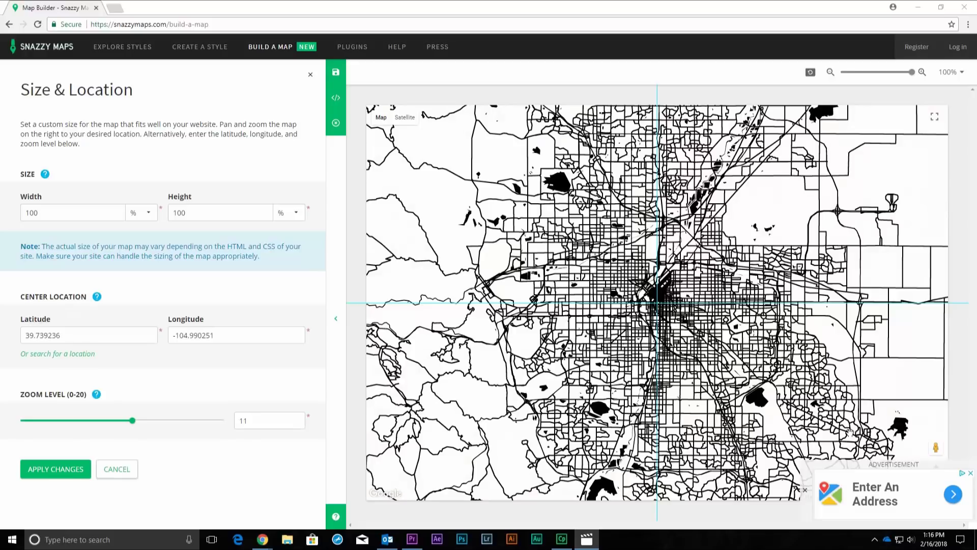
left_click_drag(132, 422, 150, 429)
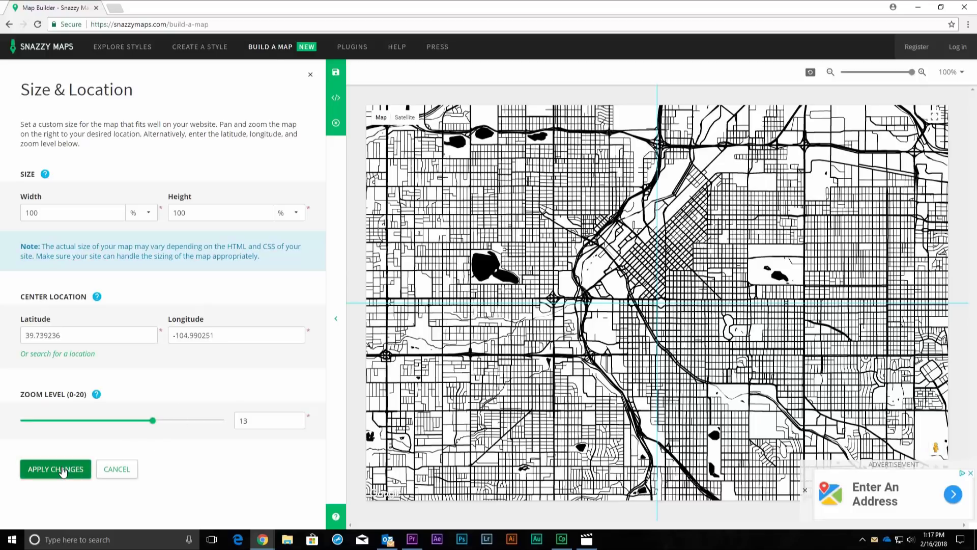
left_click(62, 470)
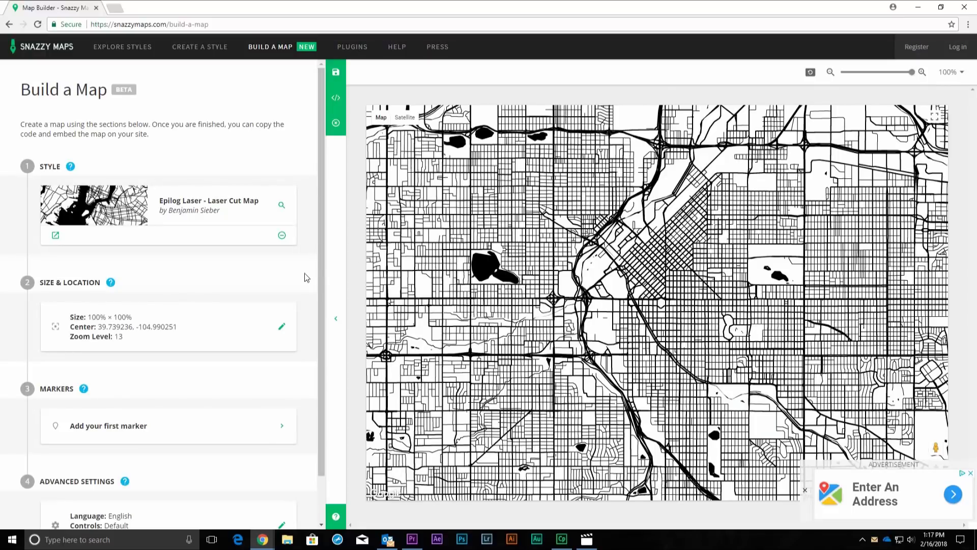
scroll(305, 281, "down", 1)
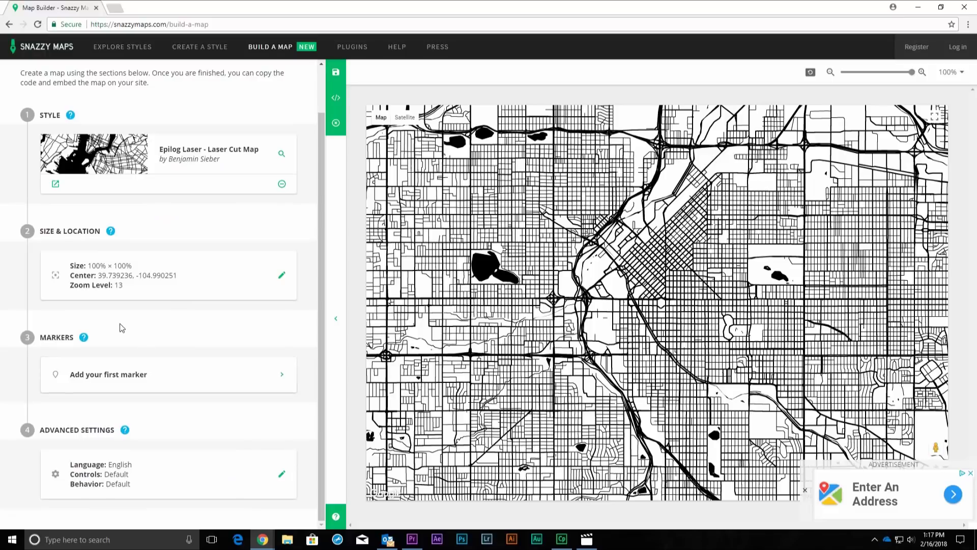
left_click(121, 379)
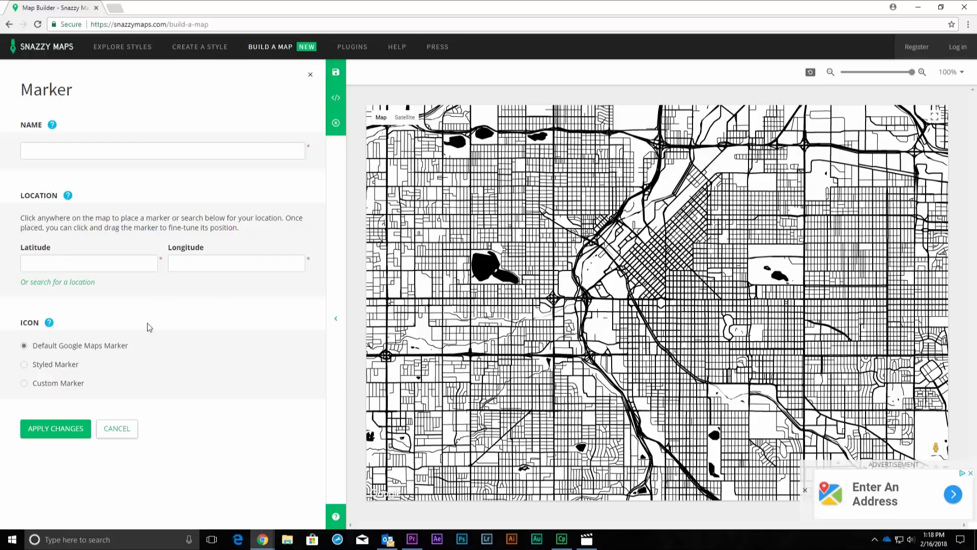
left_click(114, 428)
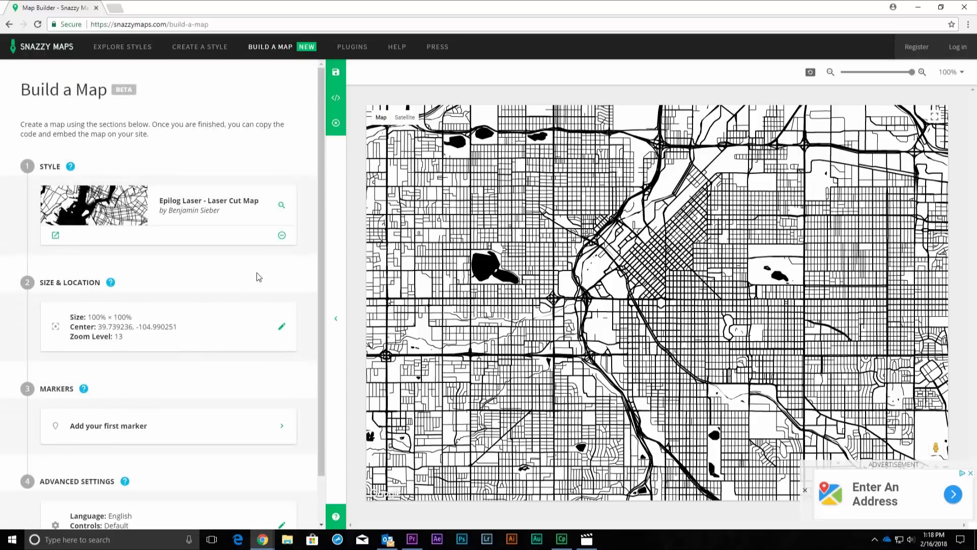
- Set the Advanced Settings to hide all map controls and apply them
scroll(324, 261, "down", 1)
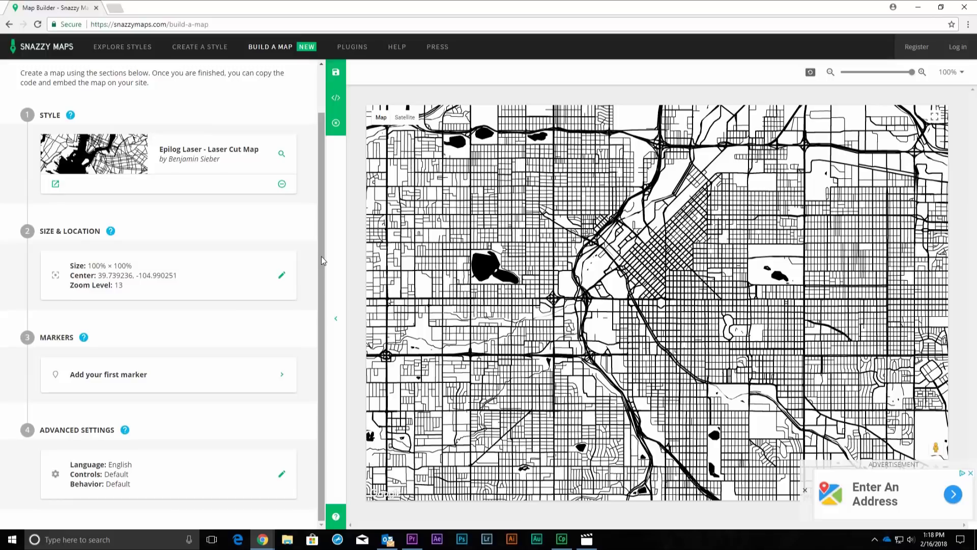
left_click(172, 468)
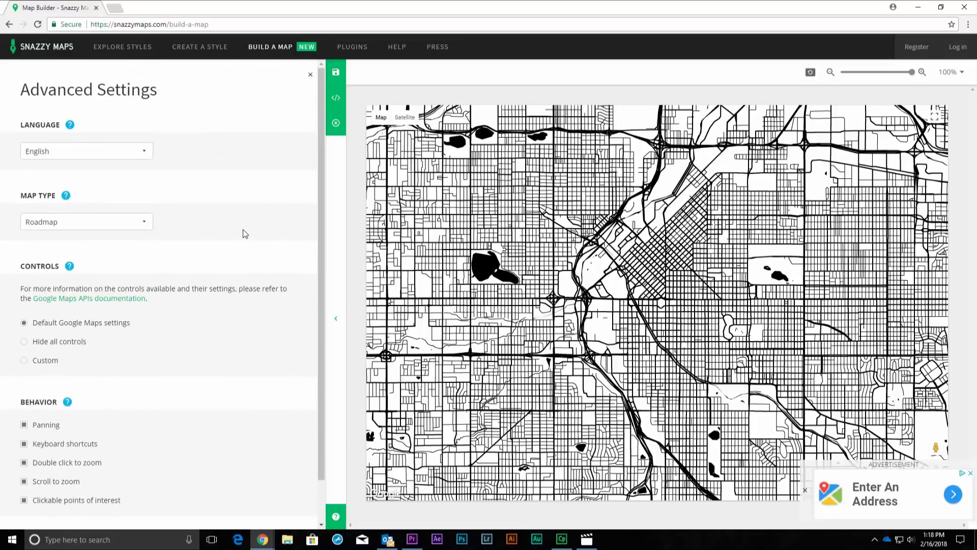
scroll(245, 234, "down", 1)
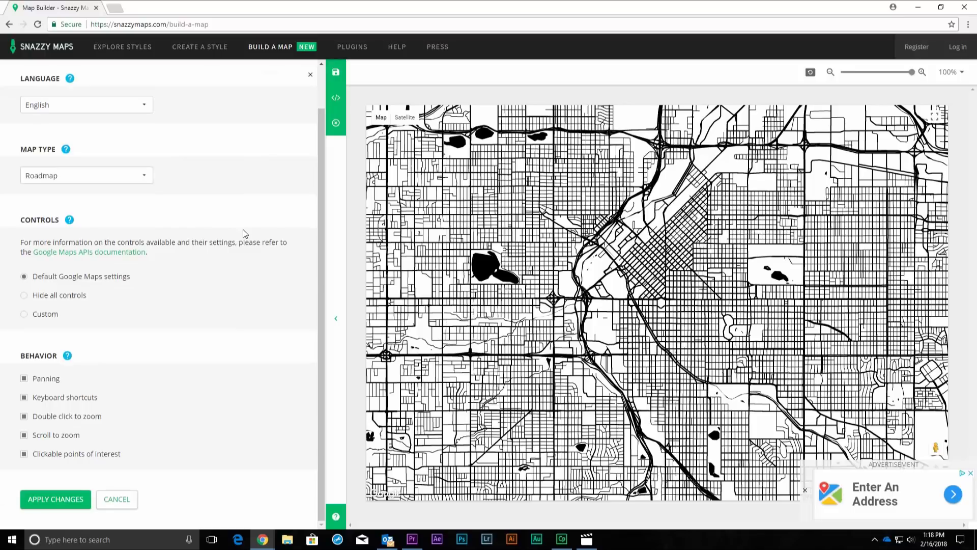
scroll(244, 233, "up", 1)
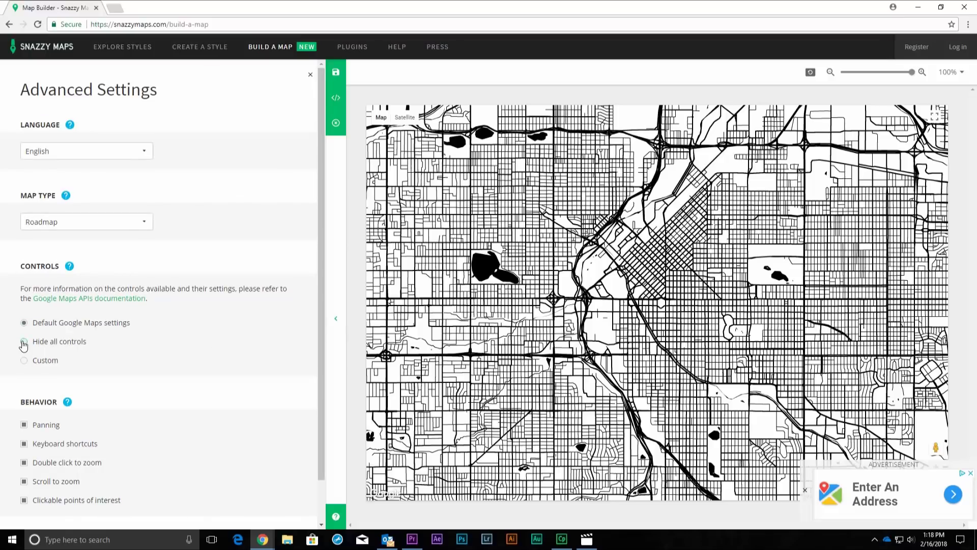
left_click(24, 342)
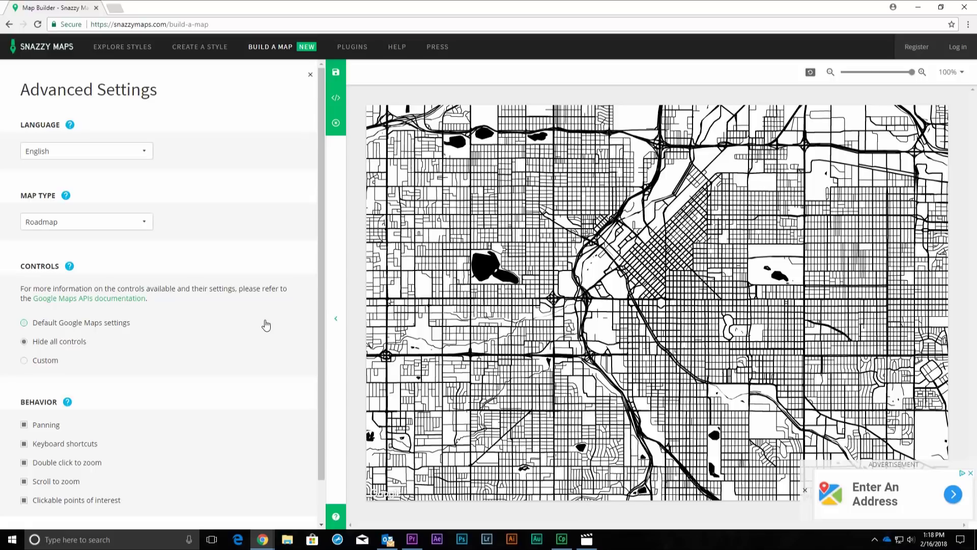
scroll(250, 328, "down", 1)
left_click(66, 501)
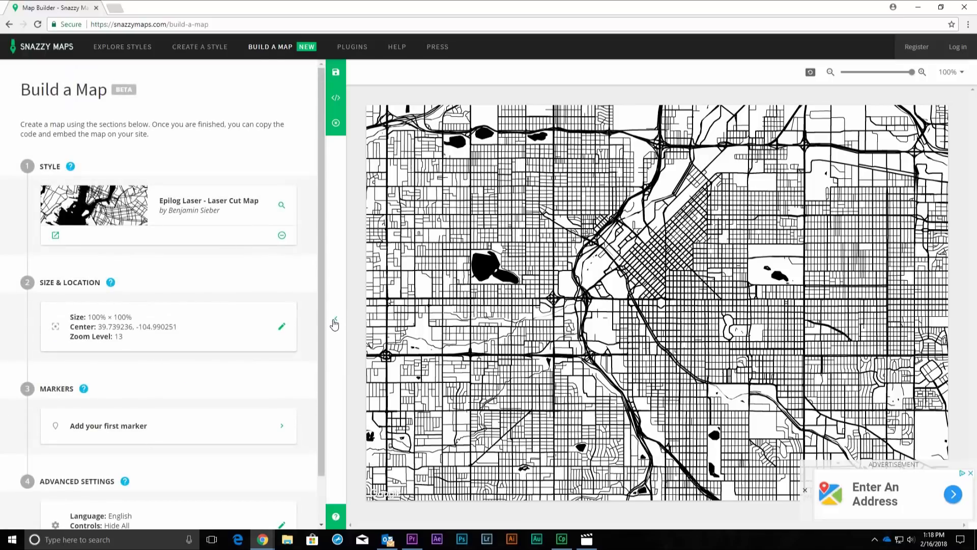
- Hide the sidebar, then snip the central Denver map area with Snipping Tool
left_click(336, 321)
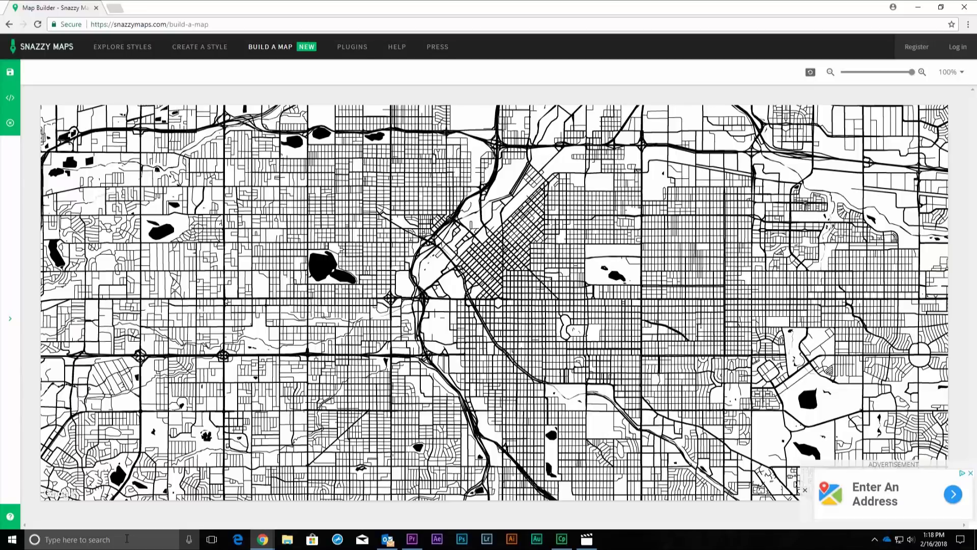
left_click(127, 538)
type("sni")
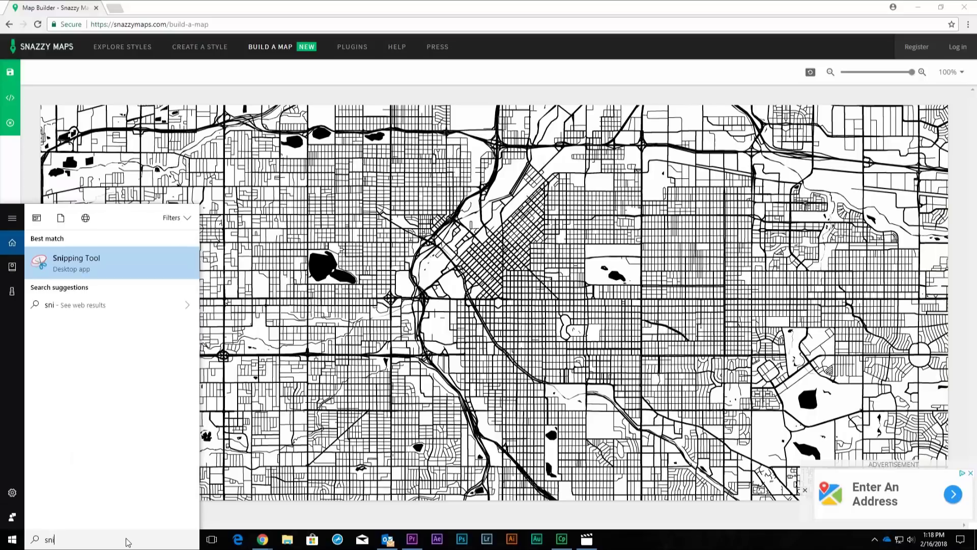
left_click(92, 261)
left_click(432, 122)
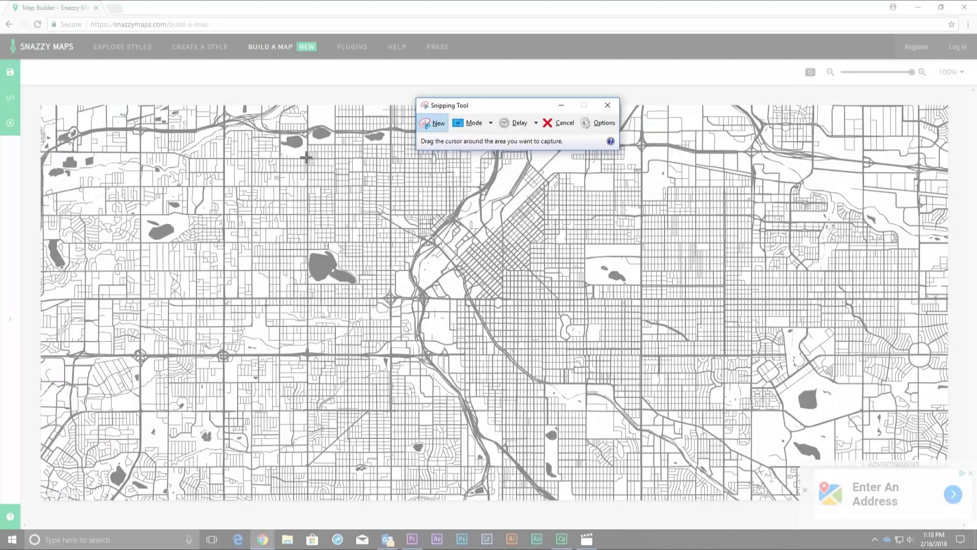
left_click_drag(306, 156, 726, 494)
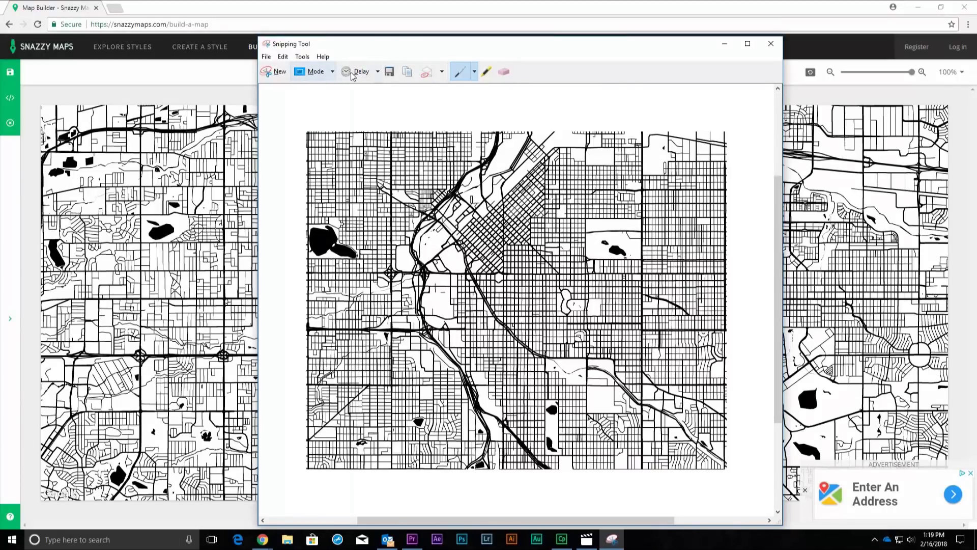
- Save the snip to the Desktop as a PNG named 'Capture Map'
left_click(389, 73)
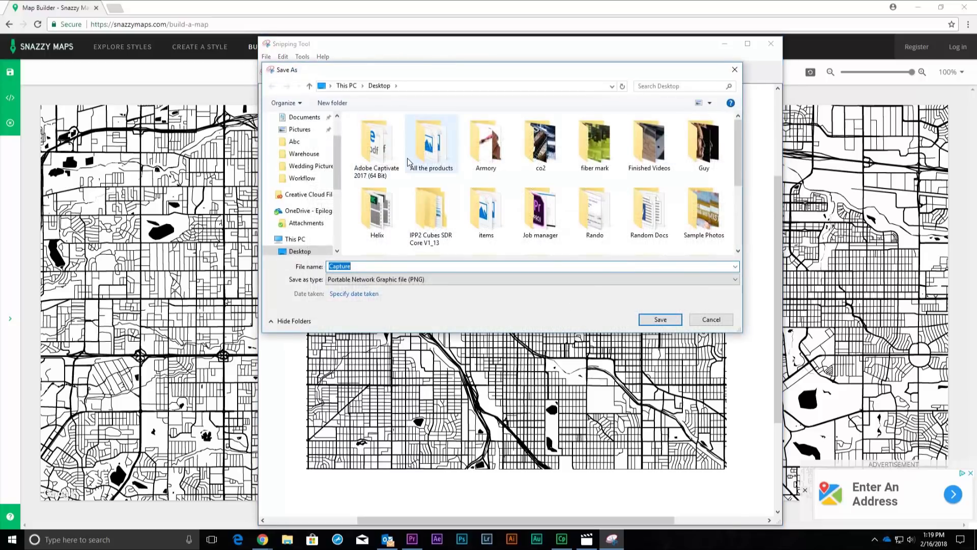
left_click(371, 266)
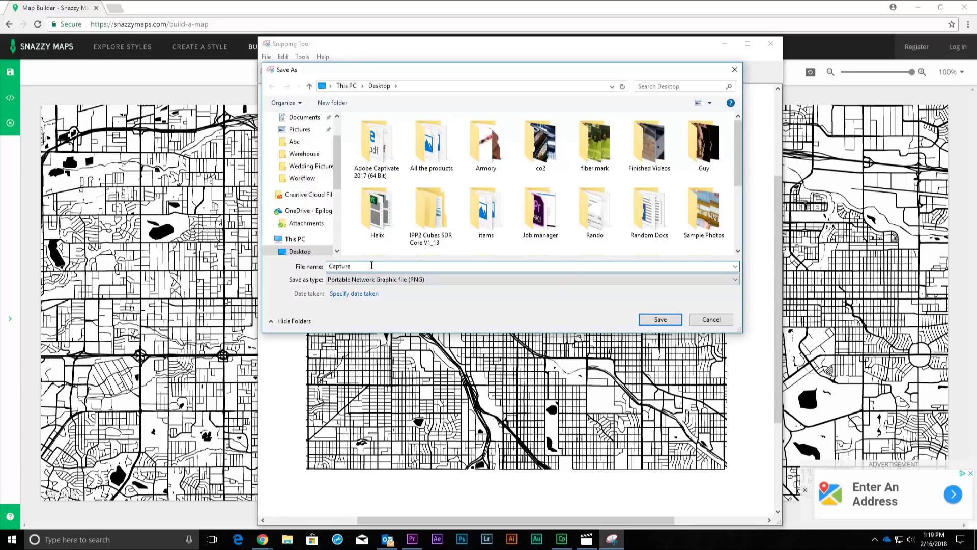
type("Map")
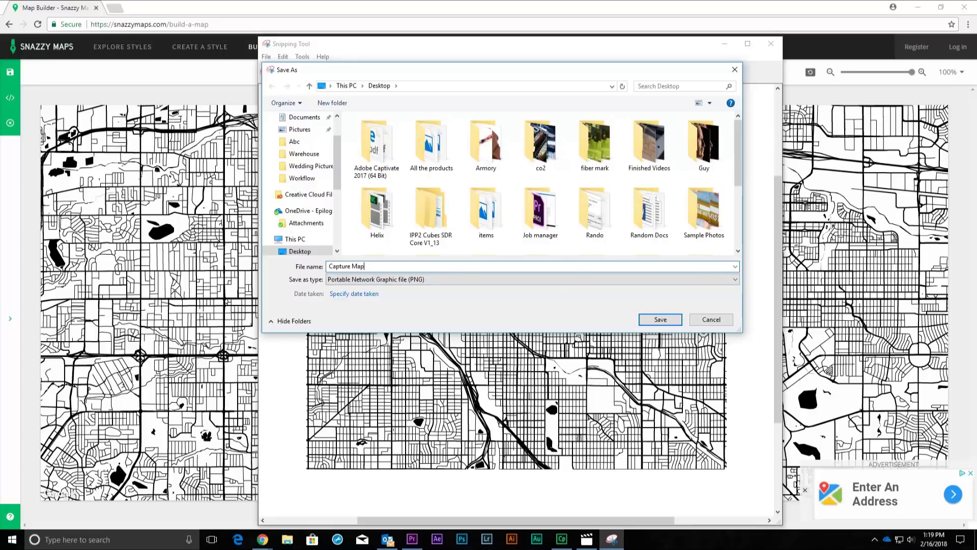
left_click(420, 281)
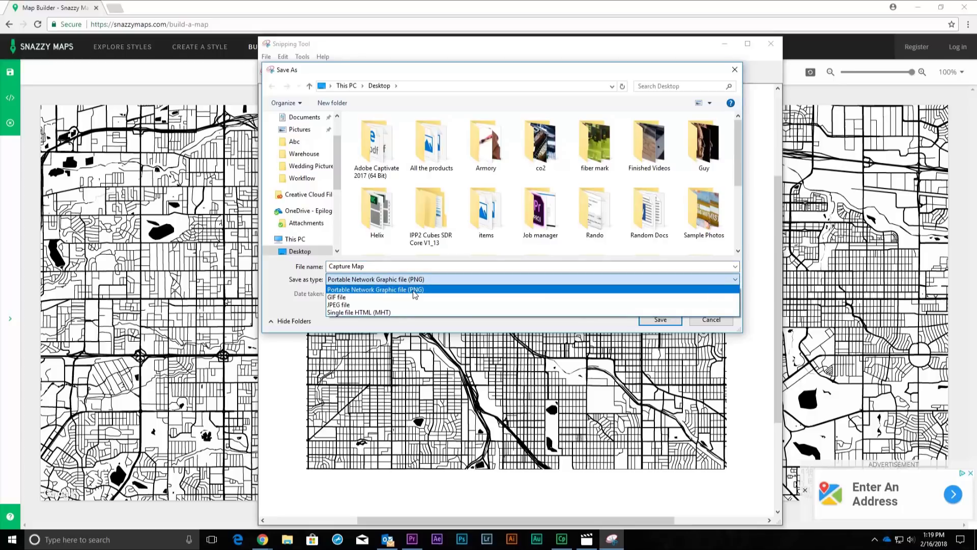
left_click(414, 291)
left_click(656, 323)
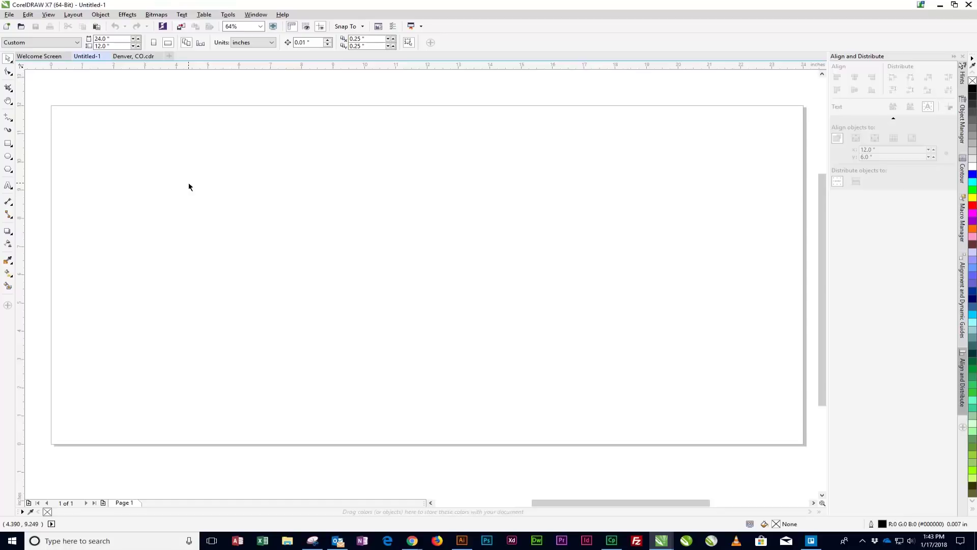
- Import the denver map2 image through File > Import
left_click(27, 15)
mouse_move(9, 14)
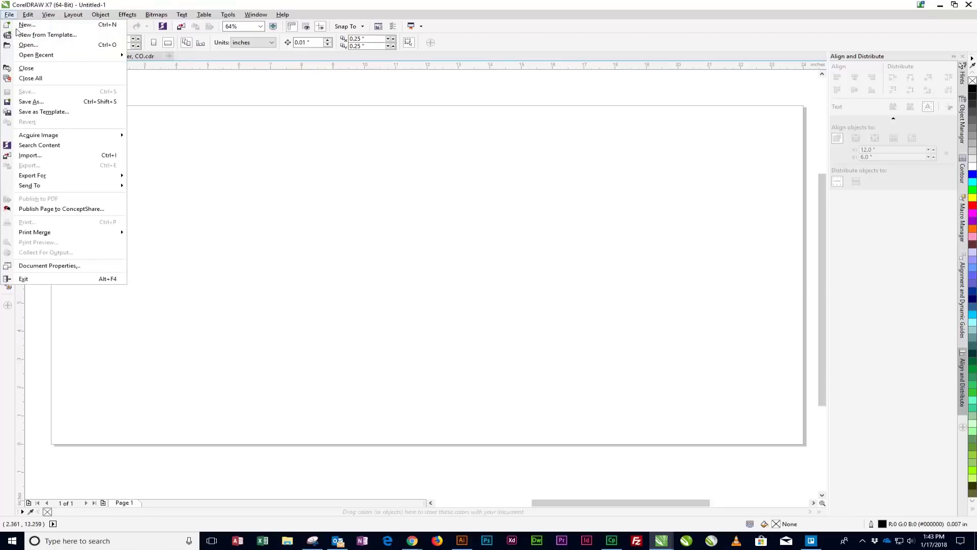
left_click(41, 155)
left_click(286, 156)
left_click(351, 279)
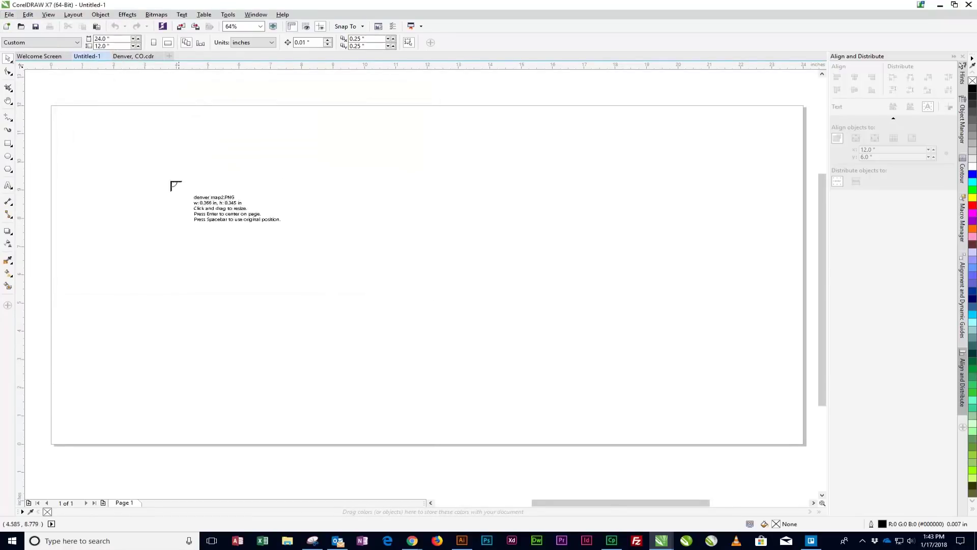
- Place the map at the page's top left and start a Line Art outline trace
left_click(62, 117)
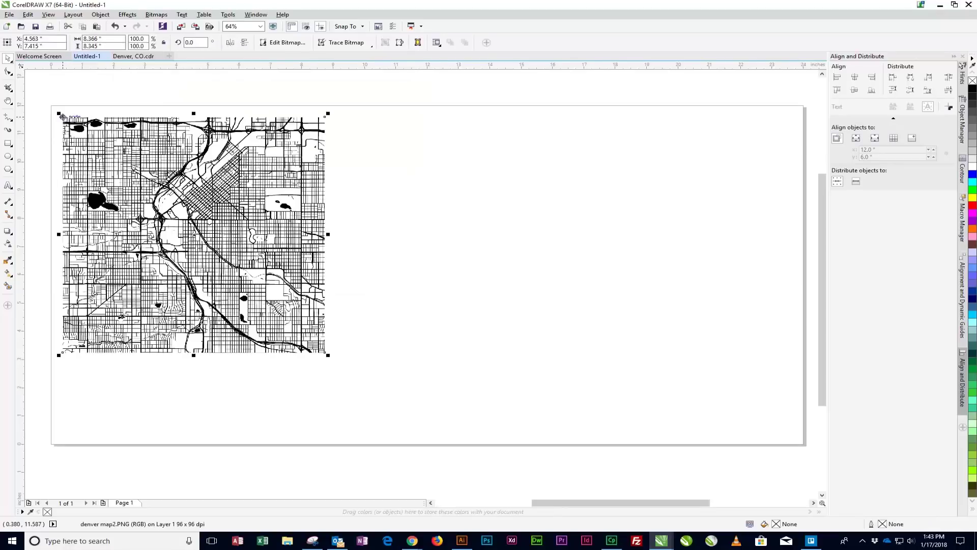
left_click(355, 45)
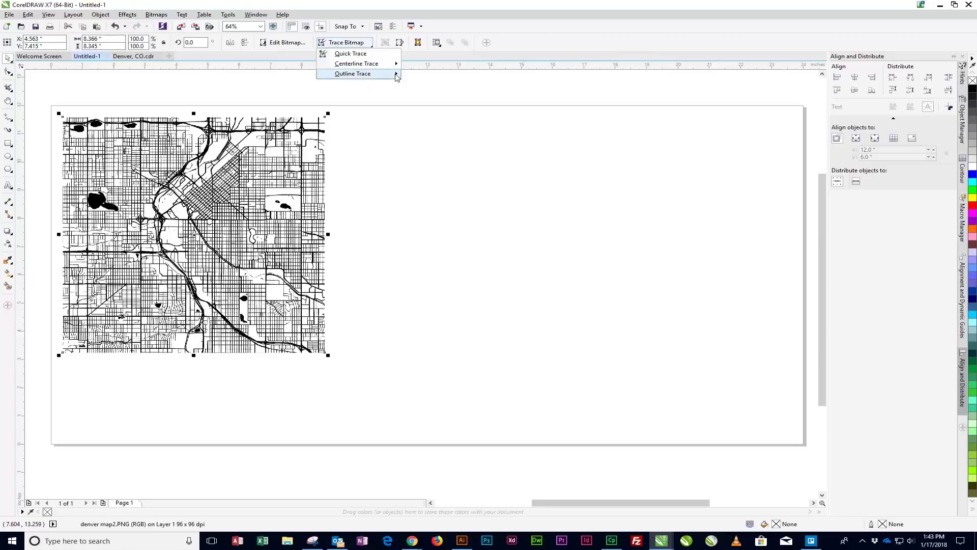
mouse_move(395, 78)
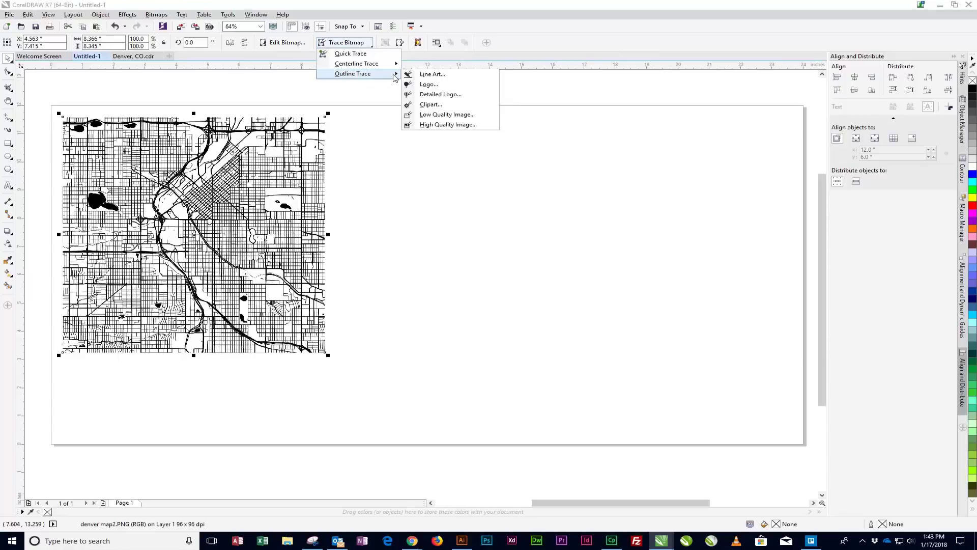
left_click(435, 76)
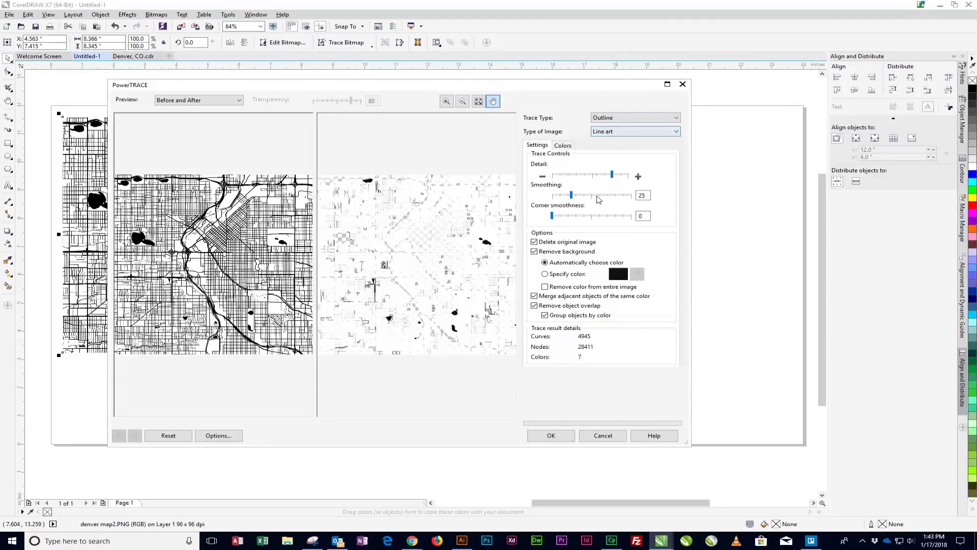
- Raise the PowerTRACE detail to maximum and set smoothing to 25
left_click_drag(611, 174, 631, 175)
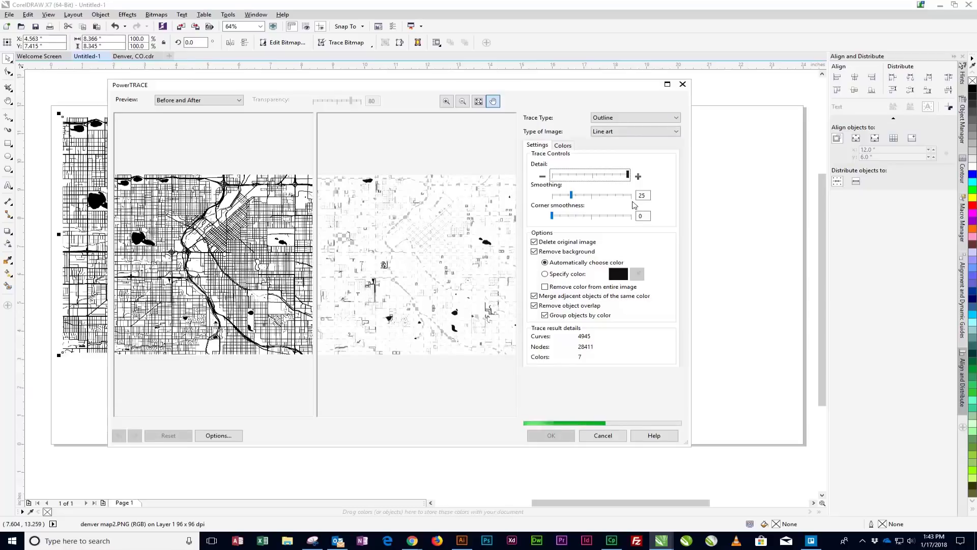
left_click(643, 196)
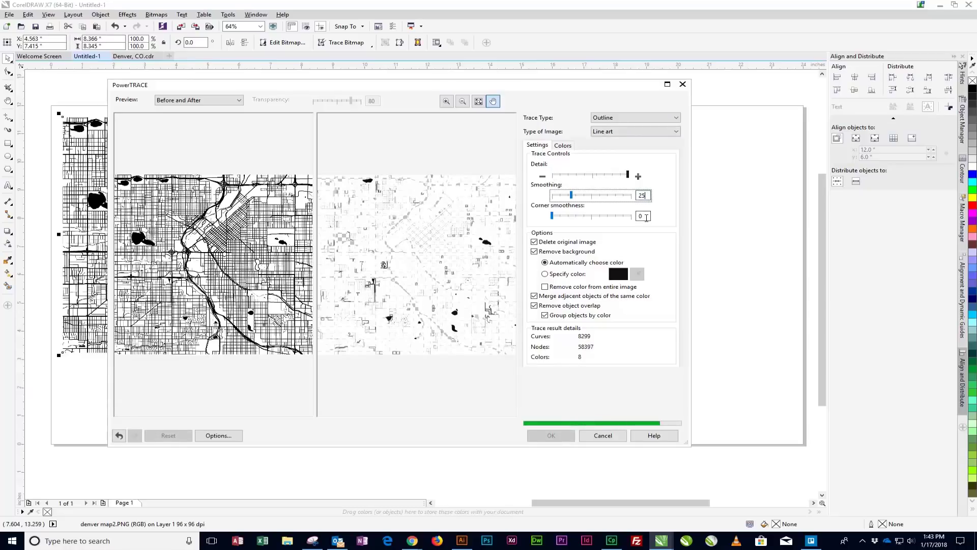
left_click(643, 216)
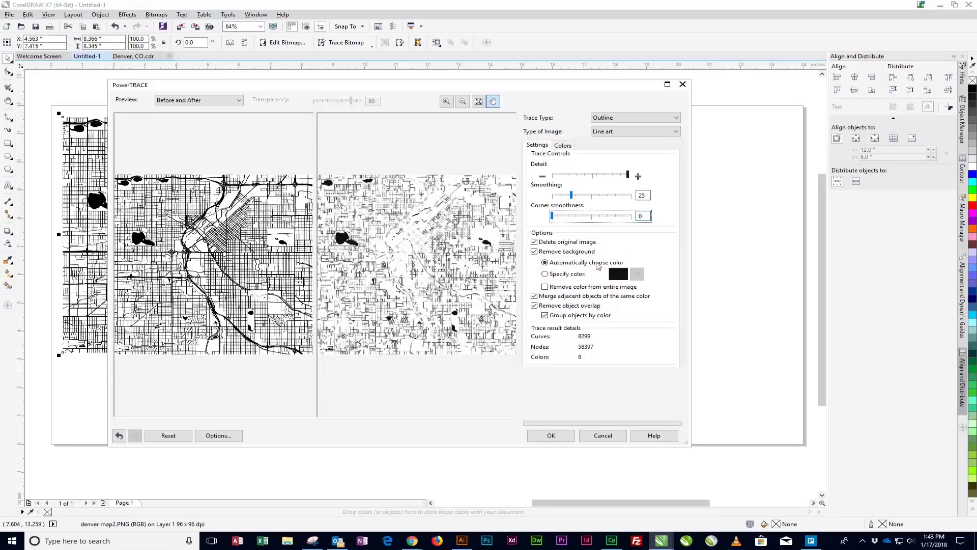
left_click(534, 242)
- Remove the white background, sampled with the eyedropper, from the entire image
left_click(545, 274)
left_click(545, 274)
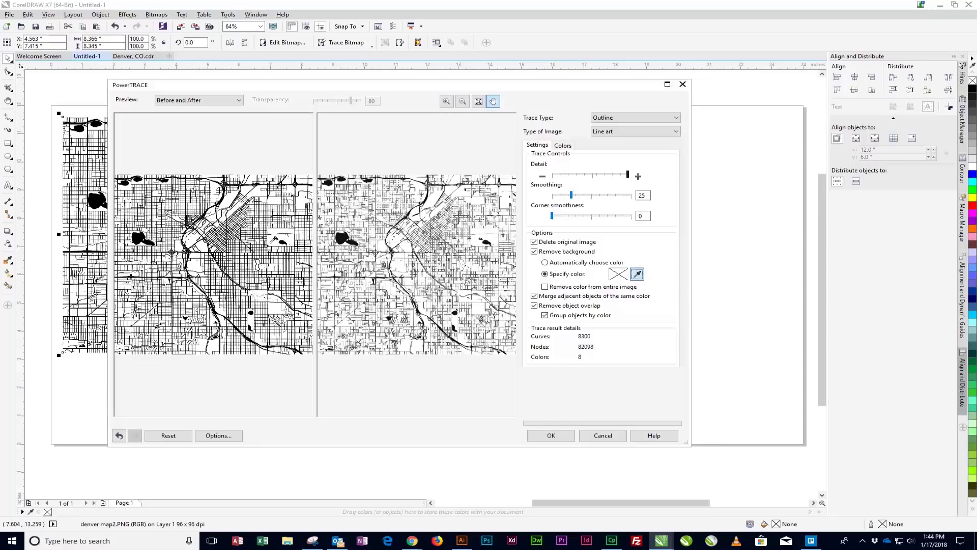
left_click(274, 239)
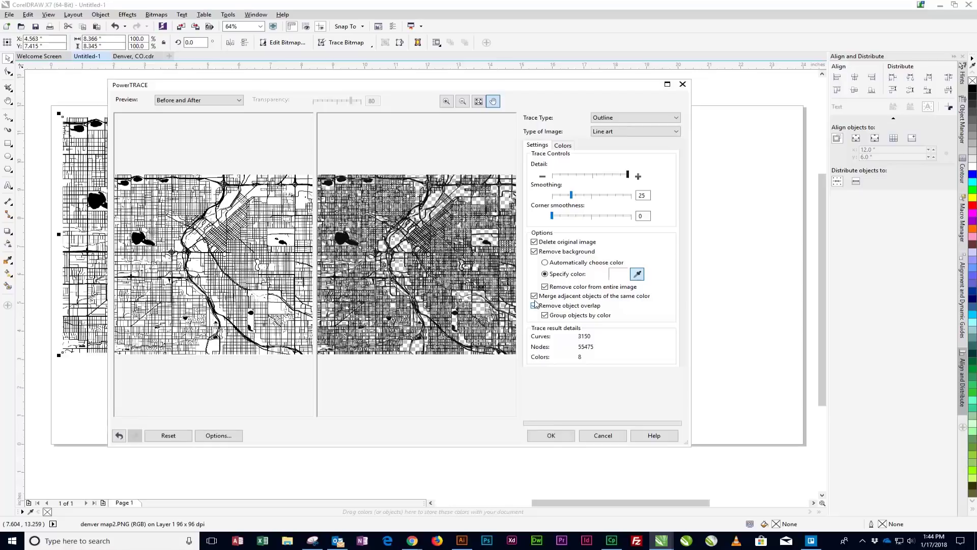
left_click(534, 305)
- Set the trace colour mode to Black and White and accept the trace
left_click(569, 146)
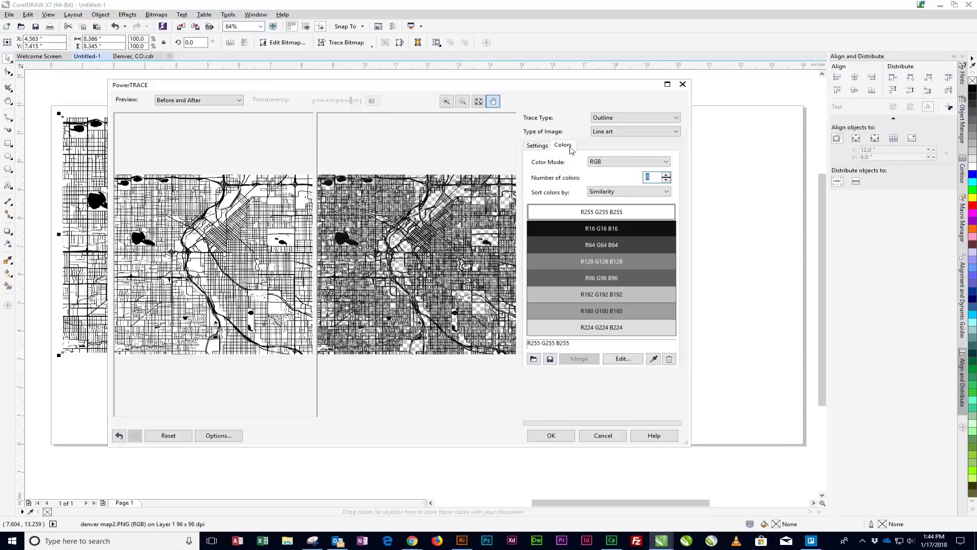
left_click(613, 162)
left_click(614, 199)
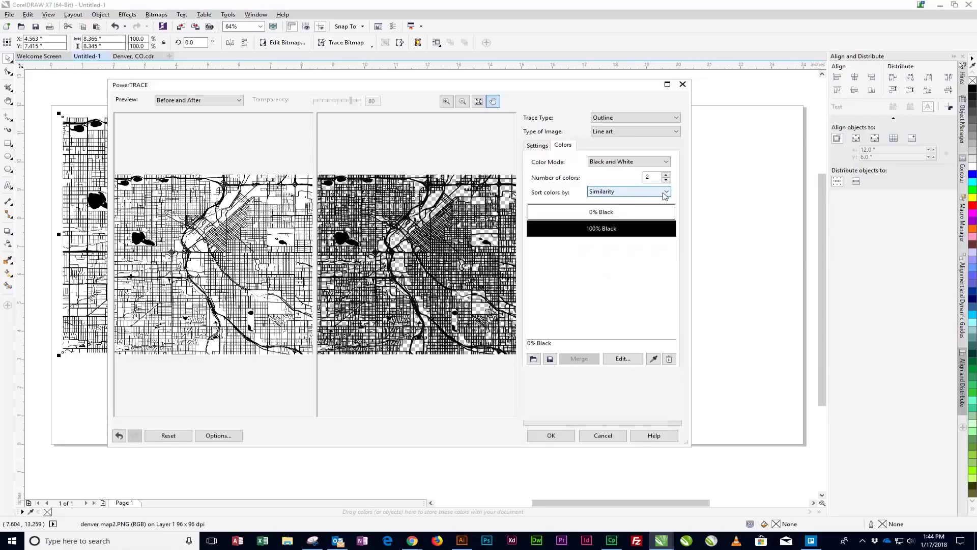
left_click(566, 438)
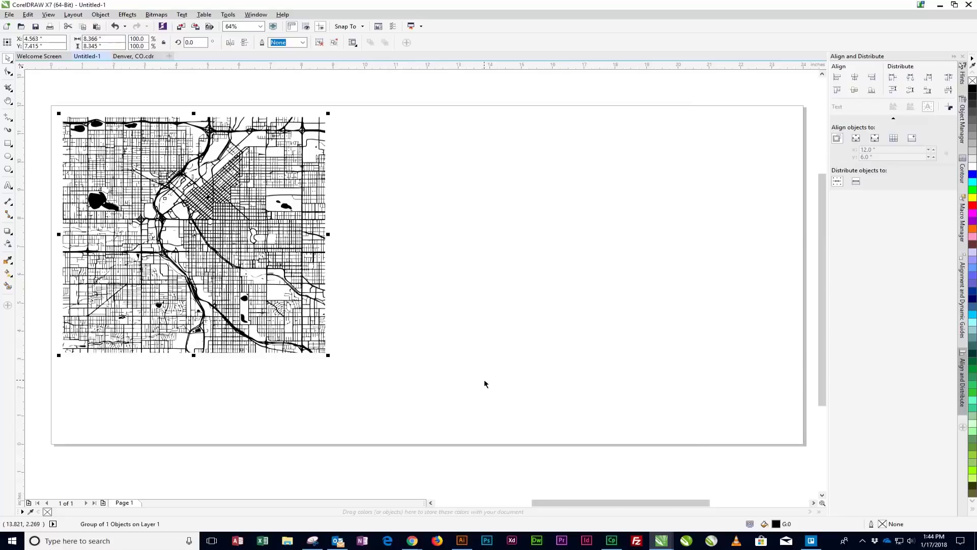
- Centre the traced map group on the page, checking the Denver, CO.cdr tab, and rescale it
mouse_move(299, 274)
left_mouse_down()
mouse_move(396, 308)
mouse_move(431, 281)
mouse_move(414, 317)
left_mouse_up()
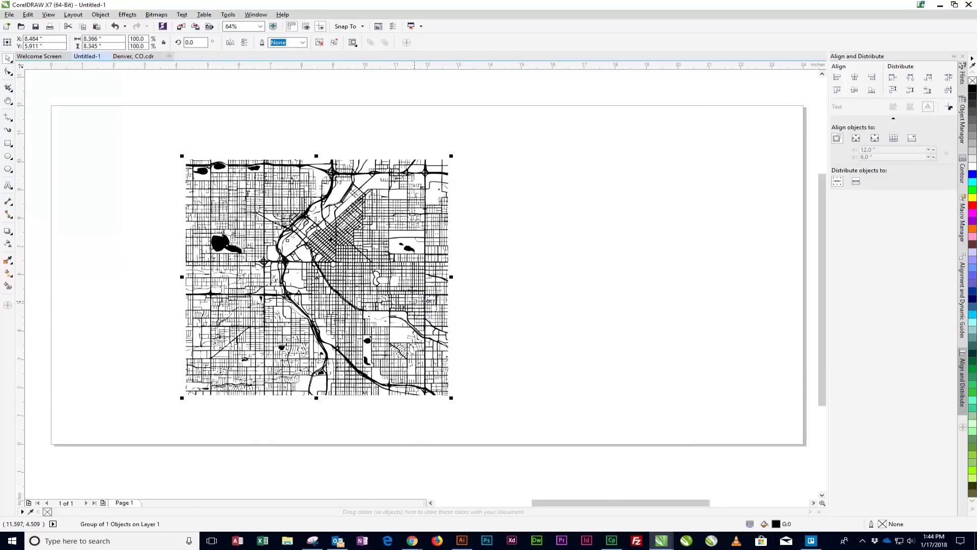
left_click(134, 56)
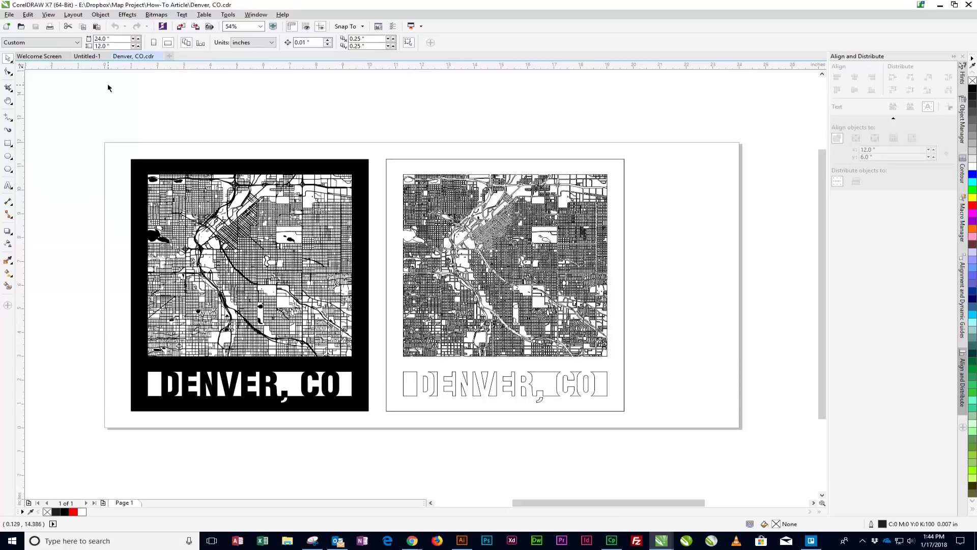
left_click(93, 56)
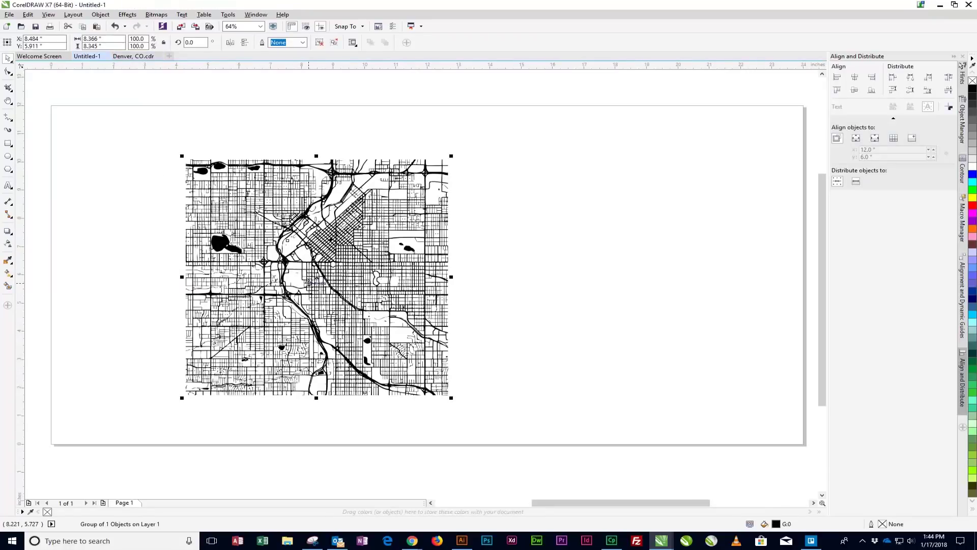
left_click_drag(312, 284, 312, 263)
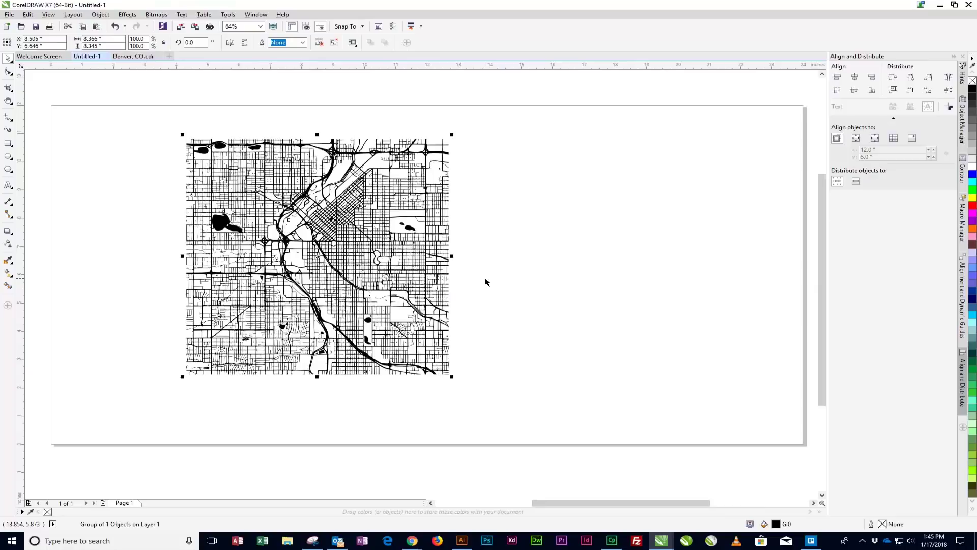
left_click_drag(452, 377, 418, 348)
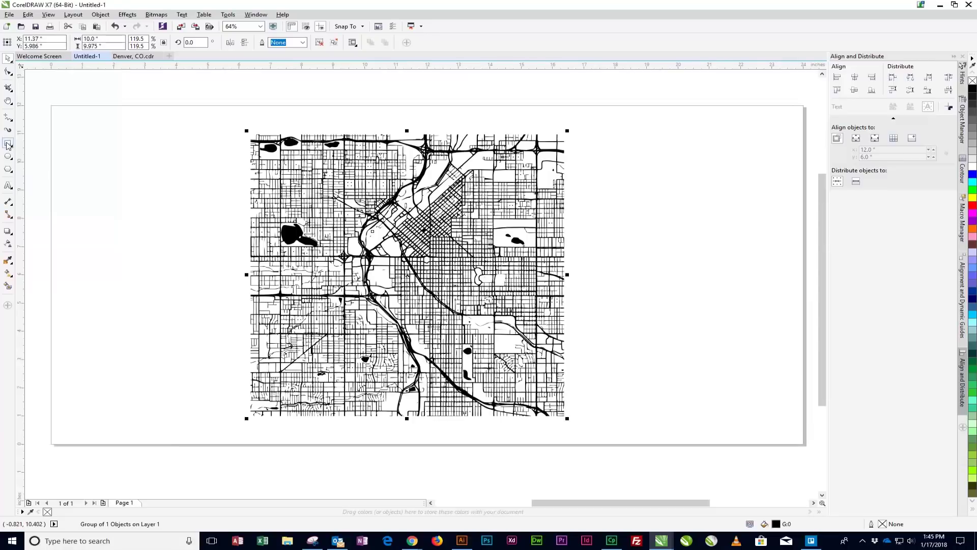
- Draw a rectangle matching the map and give it a 0.75 in black outline outside its edge
left_click(8, 144)
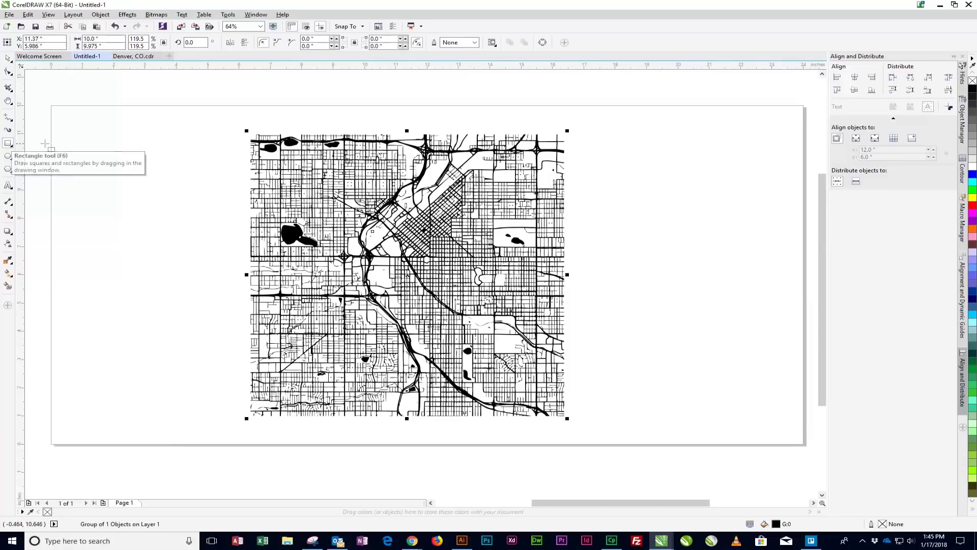
double_click(9, 144)
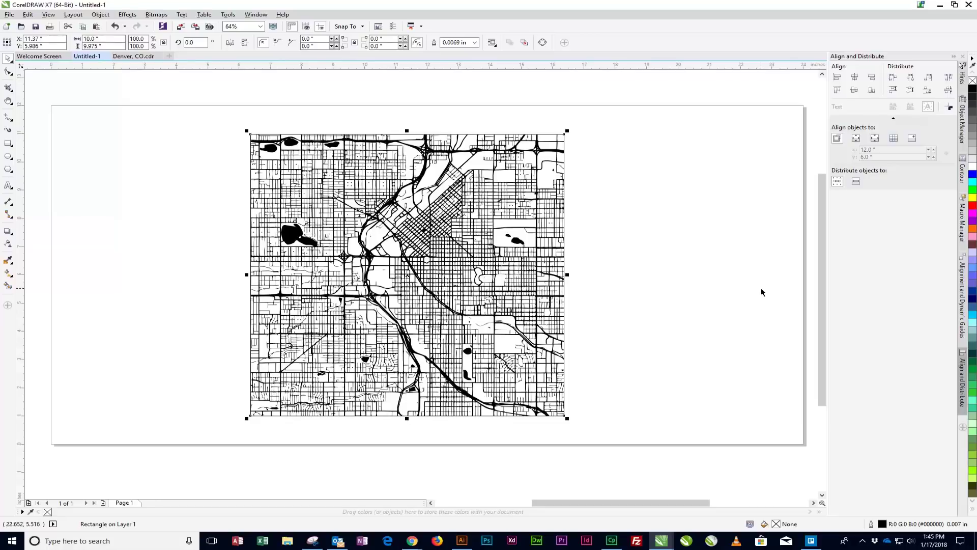
double_click(884, 524)
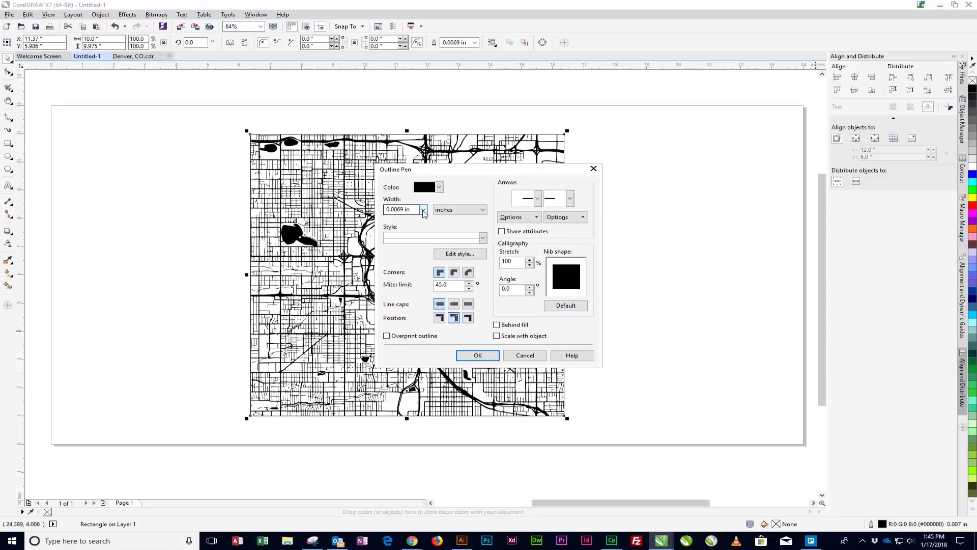
left_click_drag(415, 209, 336, 213)
type(".75 in")
key("Tab")
left_click(440, 319)
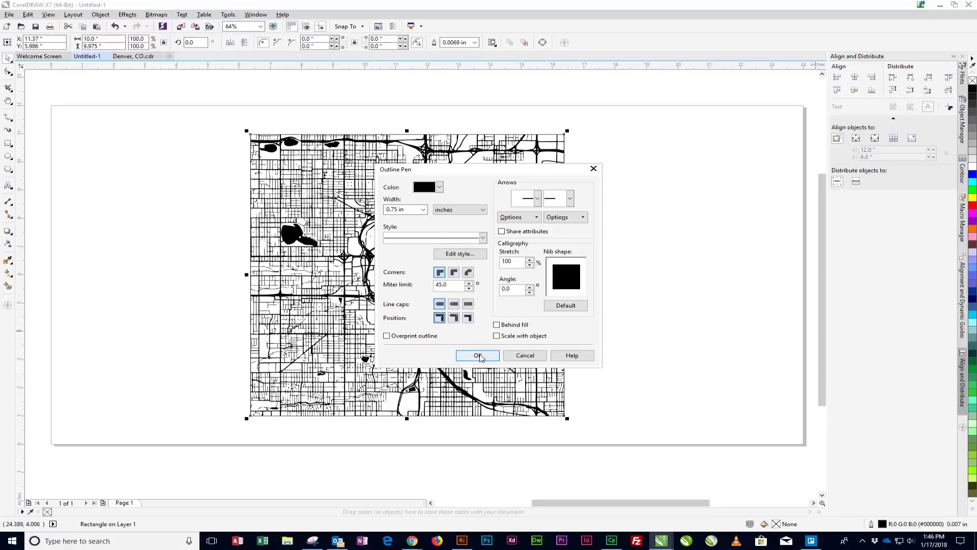
left_click(478, 356)
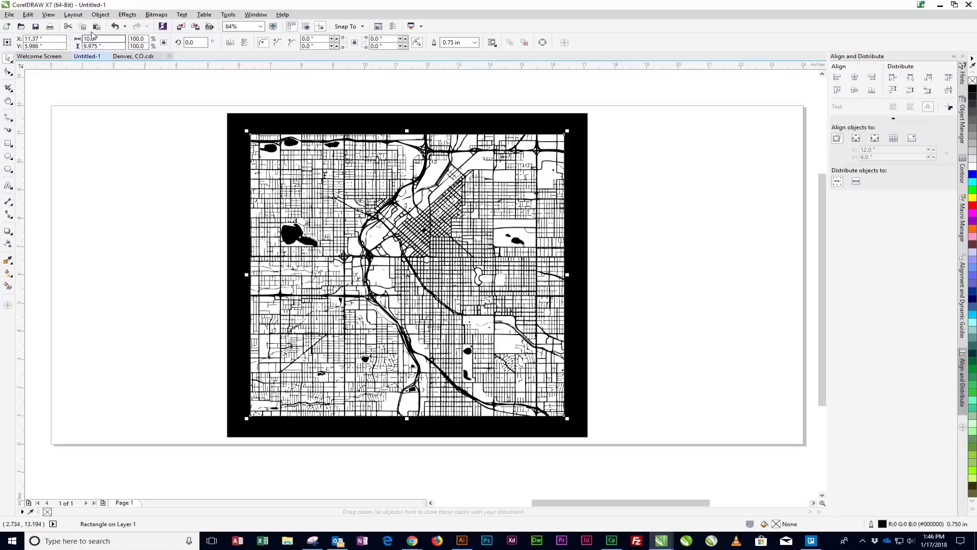
- Convert the frame rectangle's outline into a filled object
left_click(108, 16)
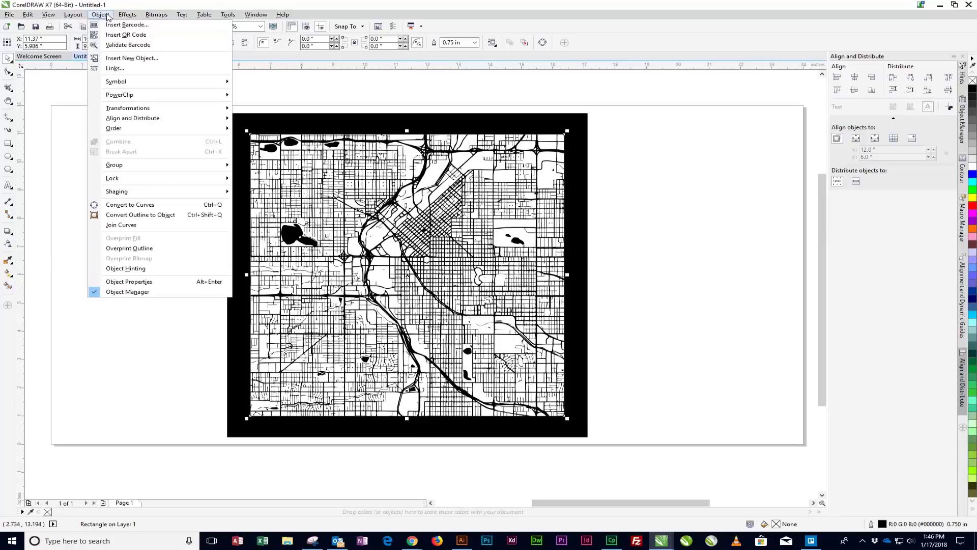
left_click(150, 214)
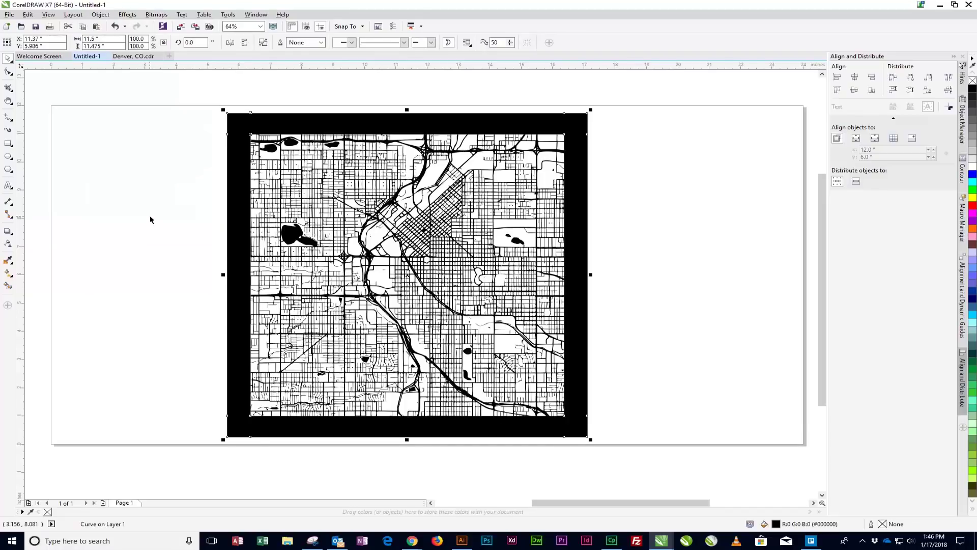
left_click(150, 220)
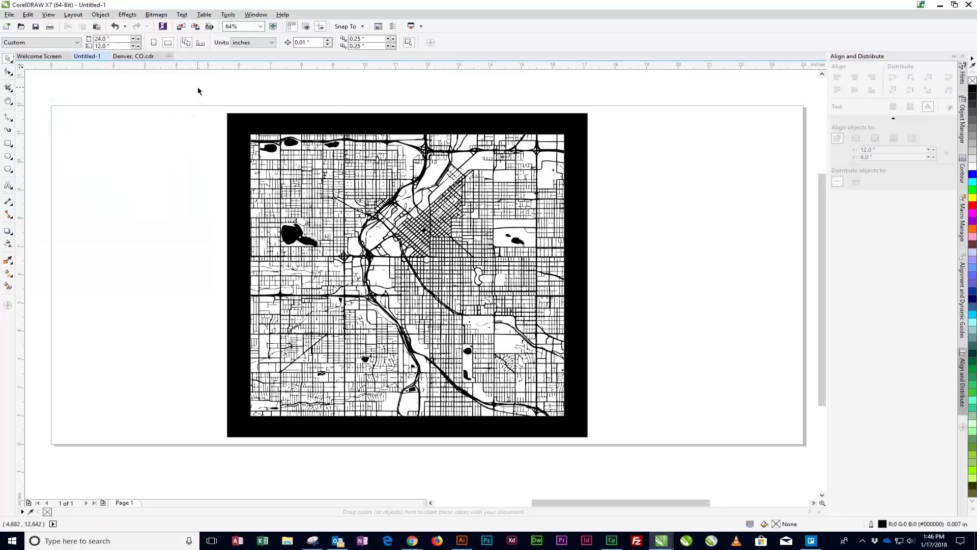
- Group the frame with the street map and fill the group black after testing red
left_click_drag(198, 90, 606, 451)
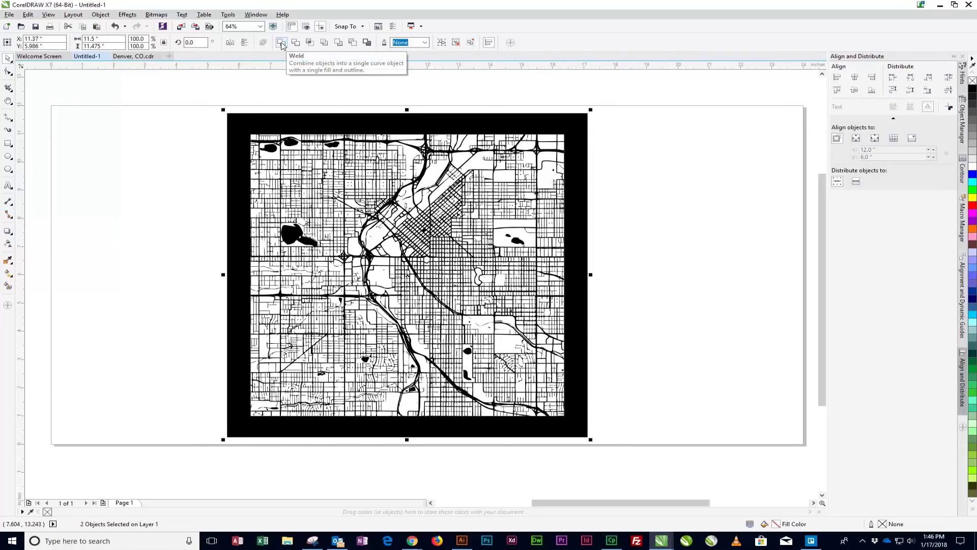
key("ctrl+g")
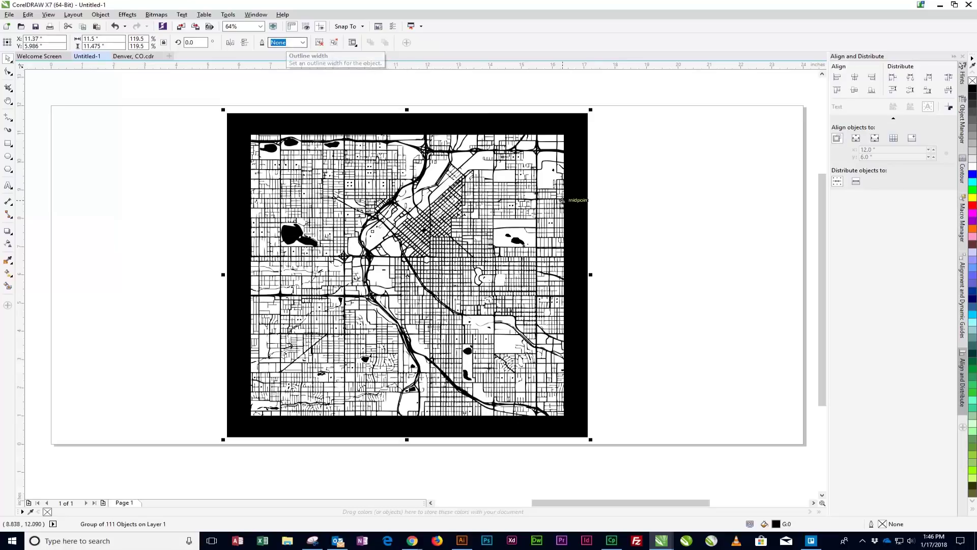
left_click(972, 205)
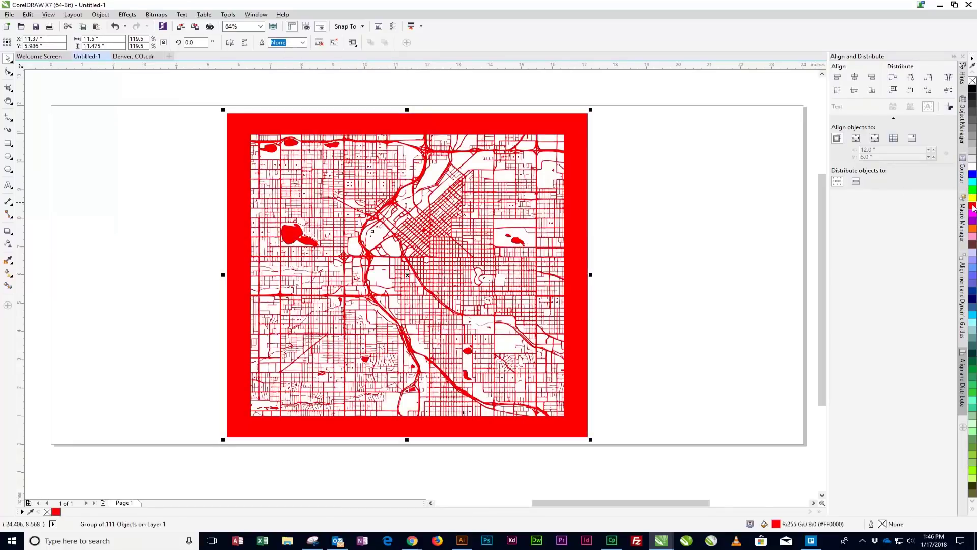
left_click(972, 89)
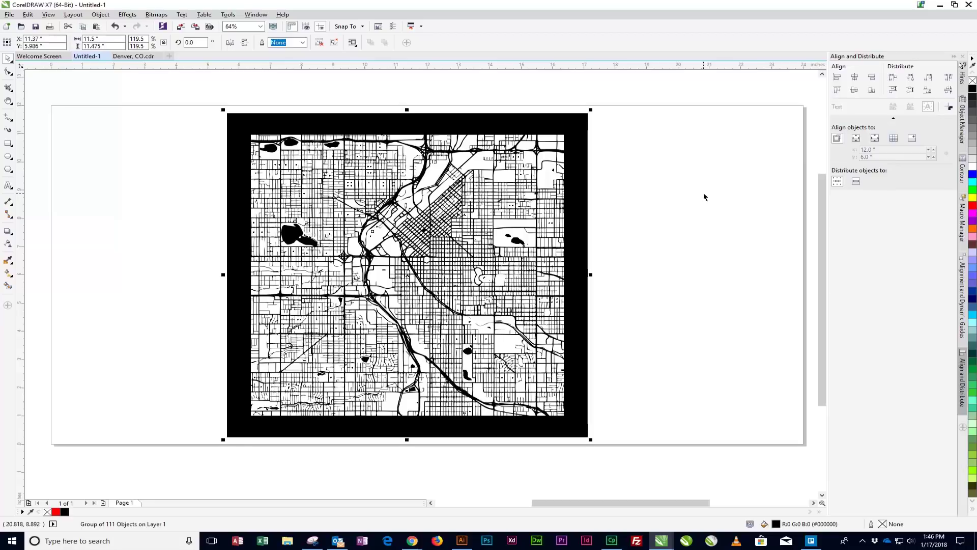
- Pan down and move the framed map lower to leave room for a label
key("F8")
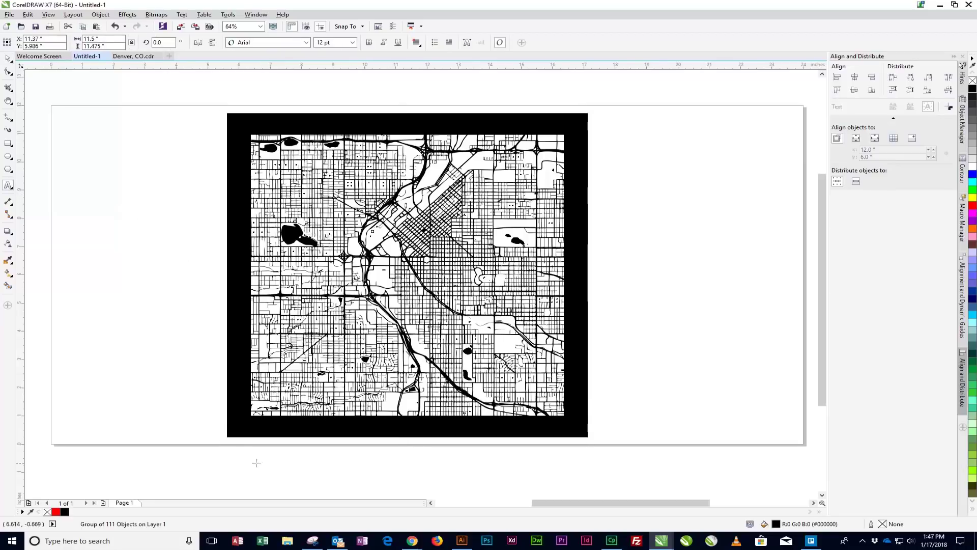
key("h")
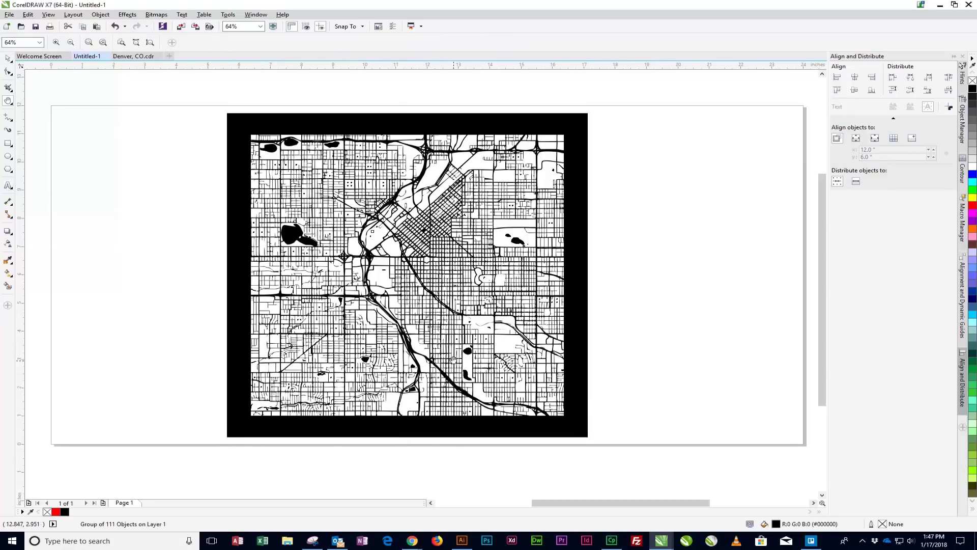
left_click_drag(453, 367, 433, 239)
key("space")
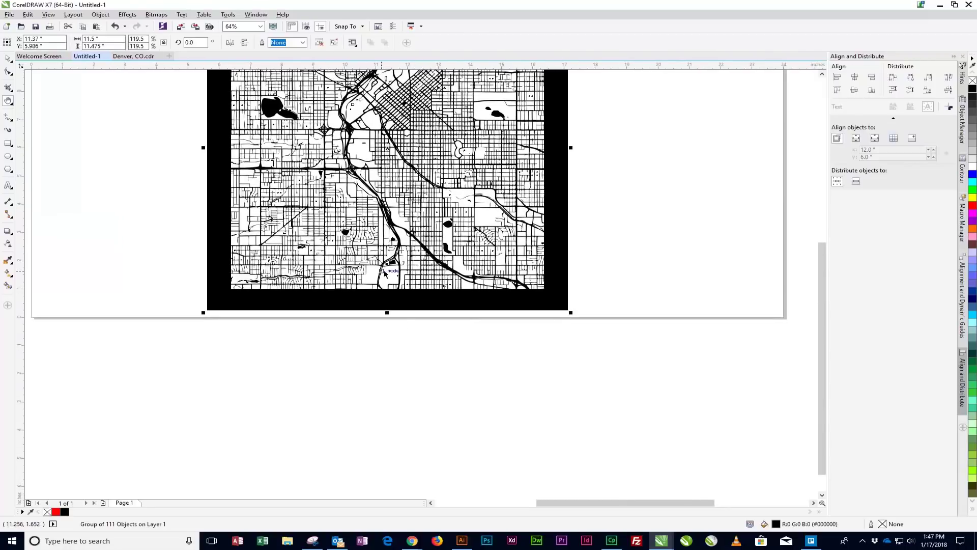
left_click(592, 212)
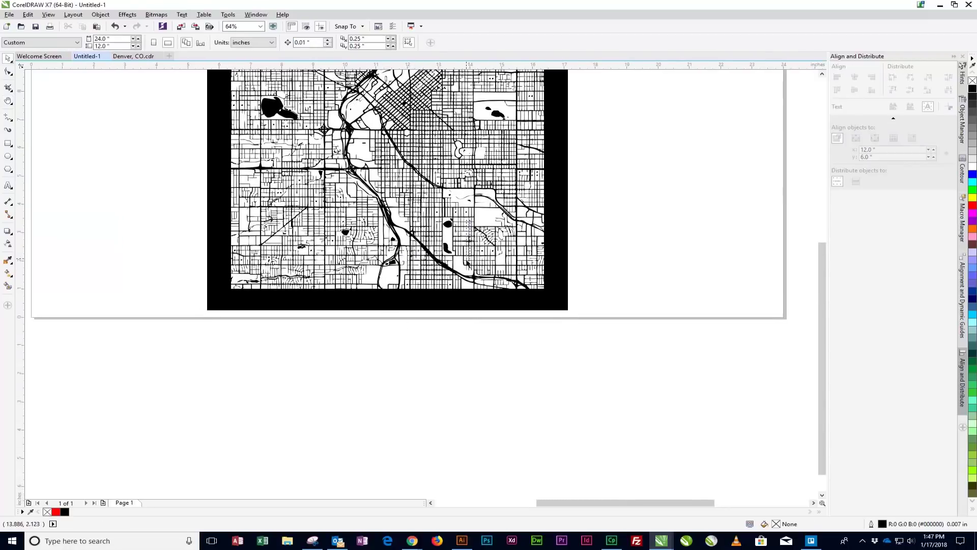
left_click(504, 282)
left_click_drag(488, 305, 482, 352)
left_click(549, 406)
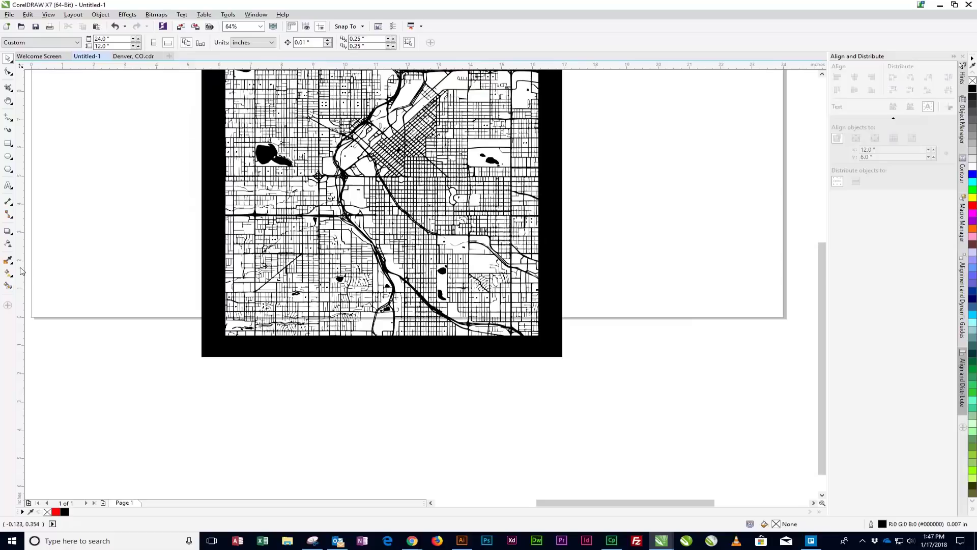
- Type the label 'DENVER, CO' below the framed map
left_click(8, 187)
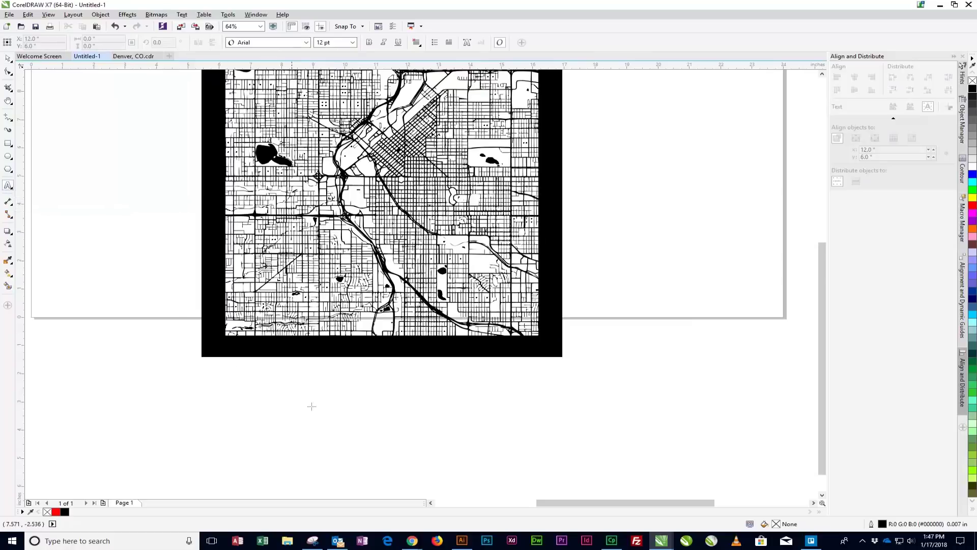
left_click(245, 381)
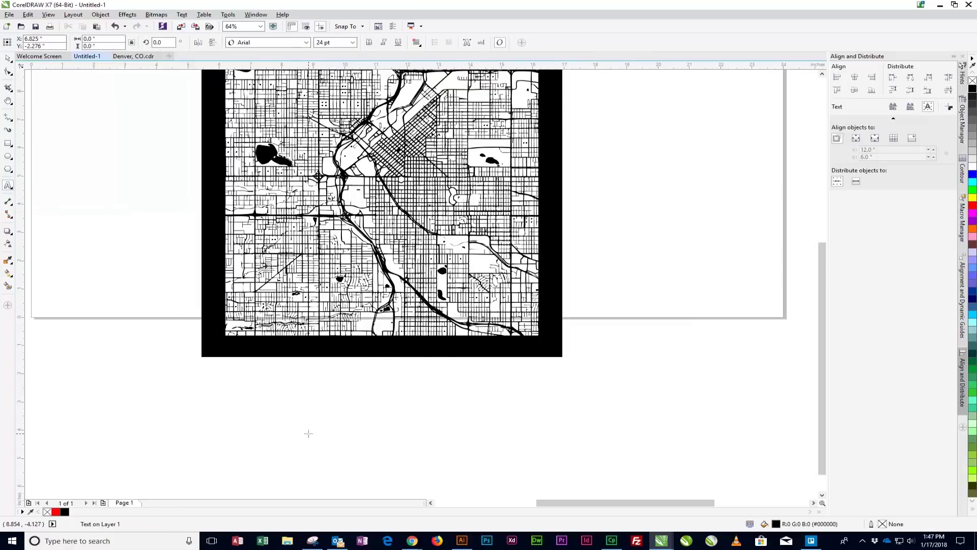
type("D")
key("Escape")
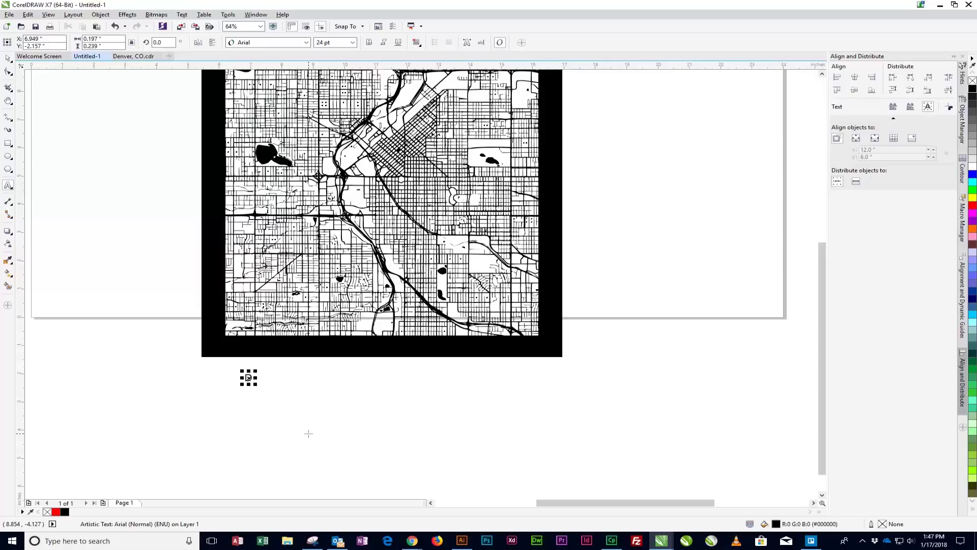
type("ENVER, CO")
- Set the label's font to Helvetica CondensedBlack and place it just under the frame
left_click(273, 43)
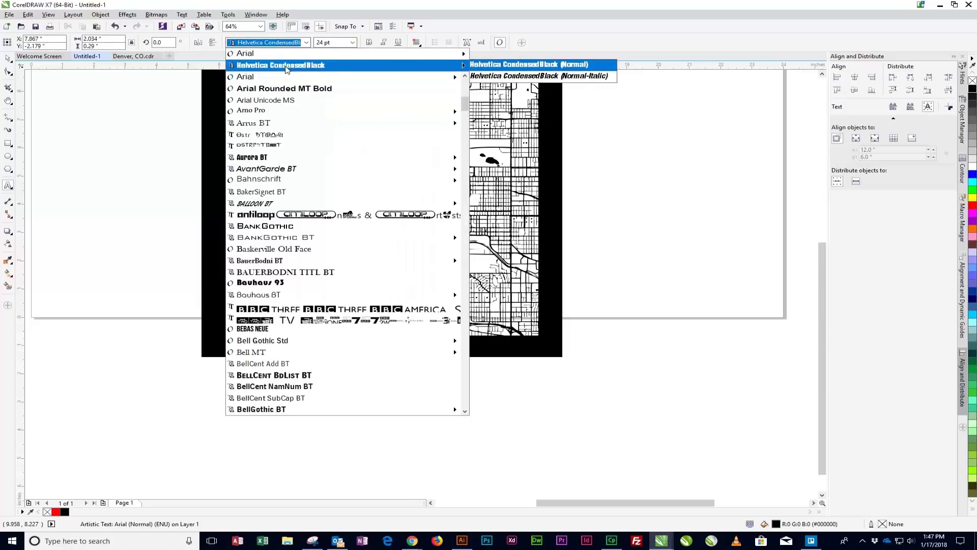
left_click(286, 66)
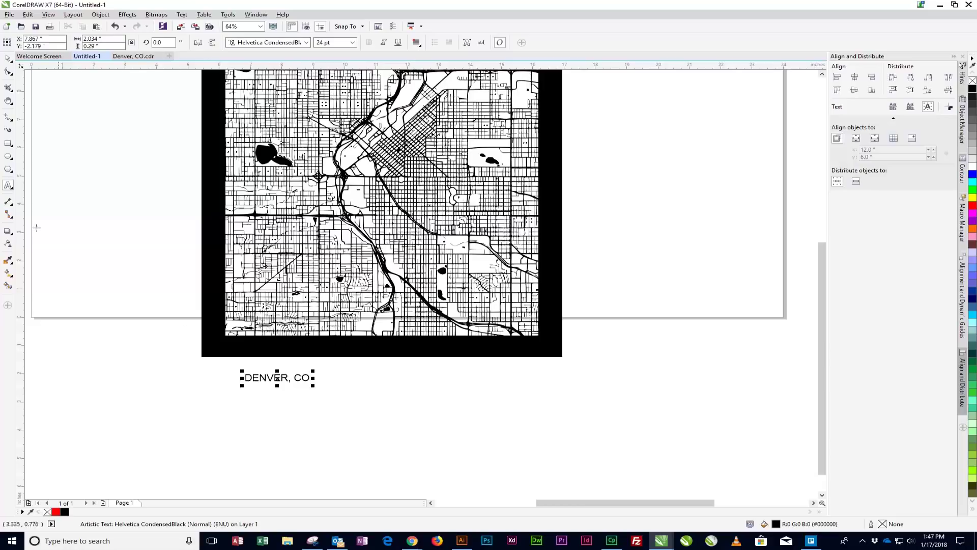
left_click(8, 72)
left_click(9, 60)
left_click(267, 42)
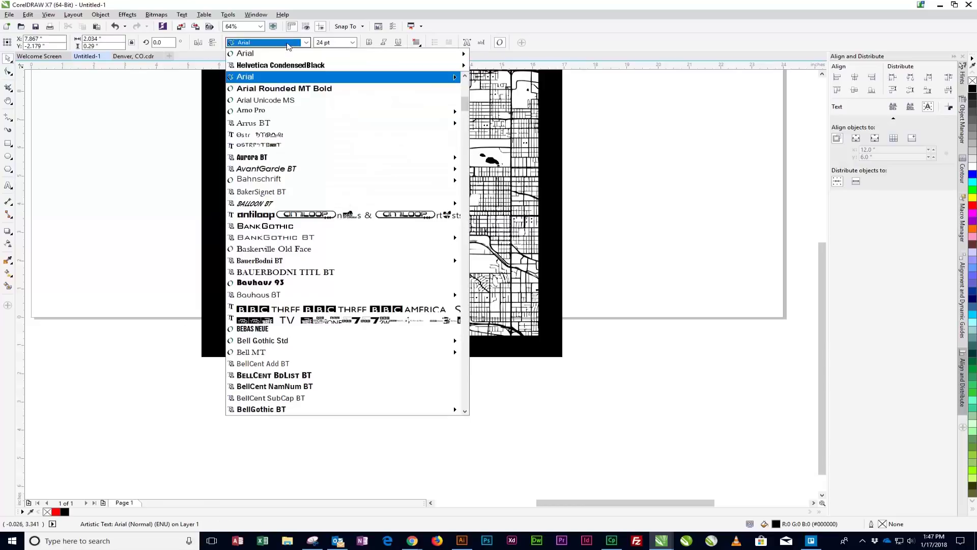
left_click(273, 65)
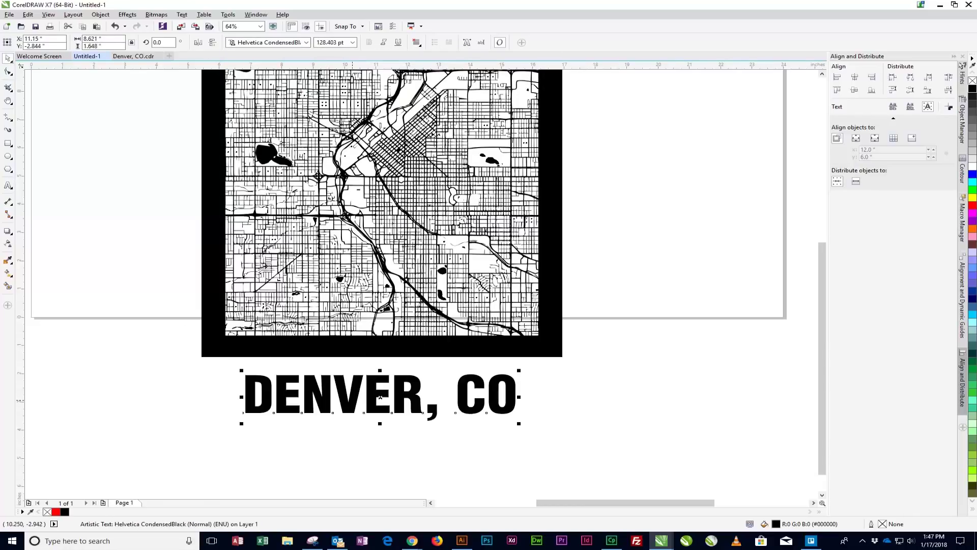
mouse_move(338, 390)
left_mouse_down()
mouse_move(338, 327)
mouse_move(350, 321)
mouse_move(352, 380)
left_mouse_up()
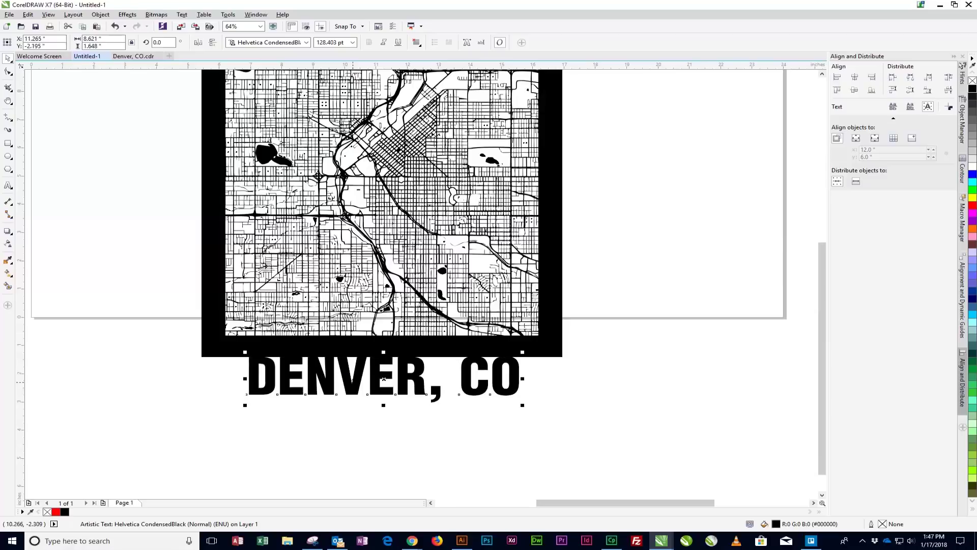
- Drag a spare copy of the DENVER, CO label to the lower left
left_click(349, 435)
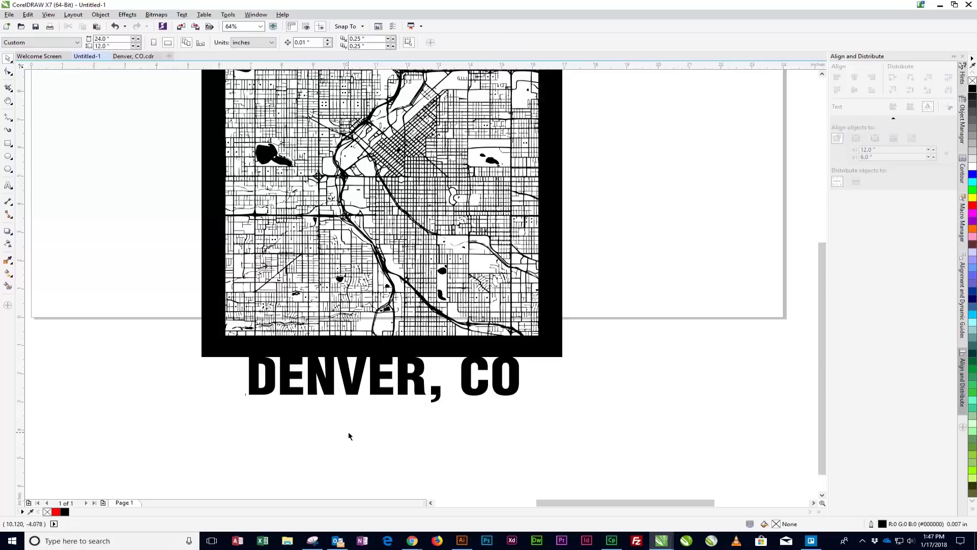
left_click(453, 375)
left_click_drag(452, 375, 343, 470)
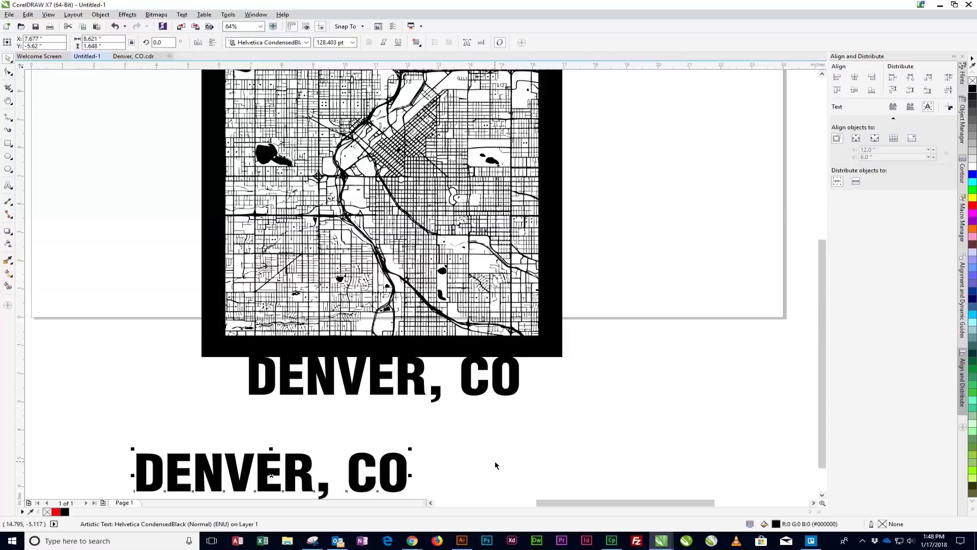
- Convert the original DENVER, CO label to curves
left_click(558, 417)
left_click(509, 380)
left_click(100, 14)
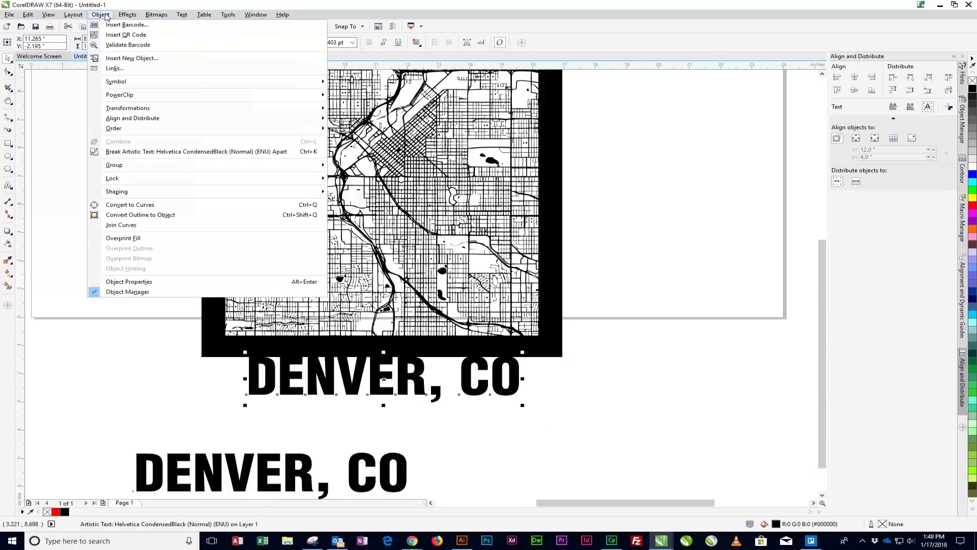
left_click(139, 205)
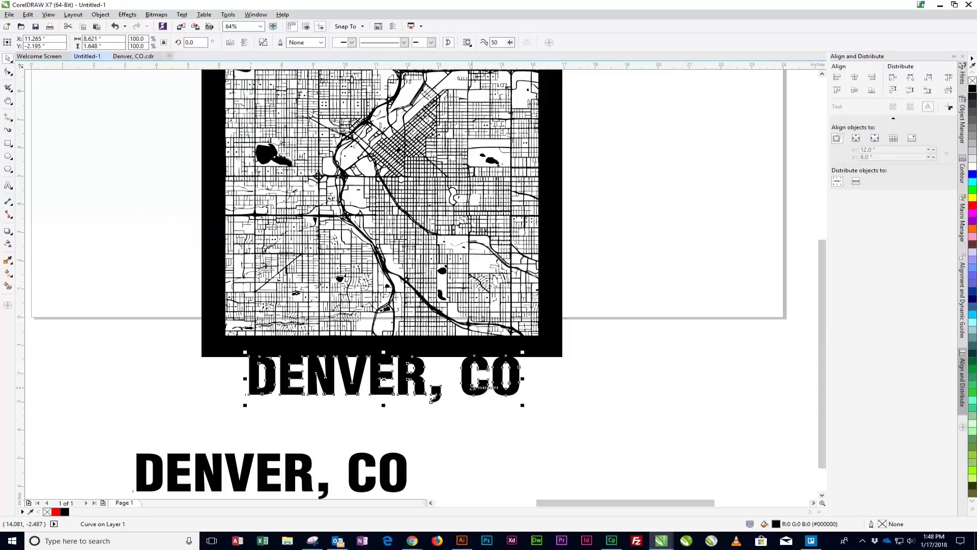
- Draw a rectangle over the lettering and give it a 0.75 in black outline inside its edge
left_click(10, 145)
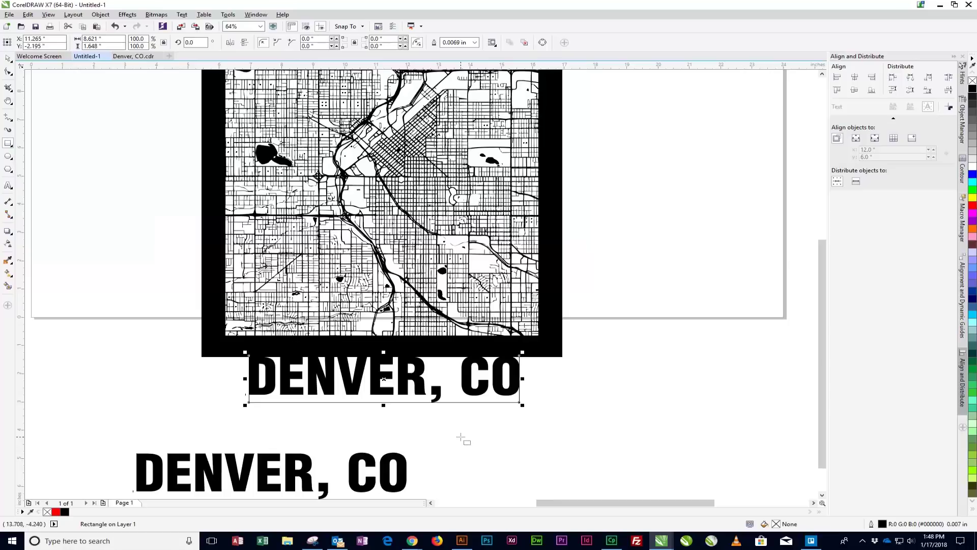
key("space")
double_click(915, 526)
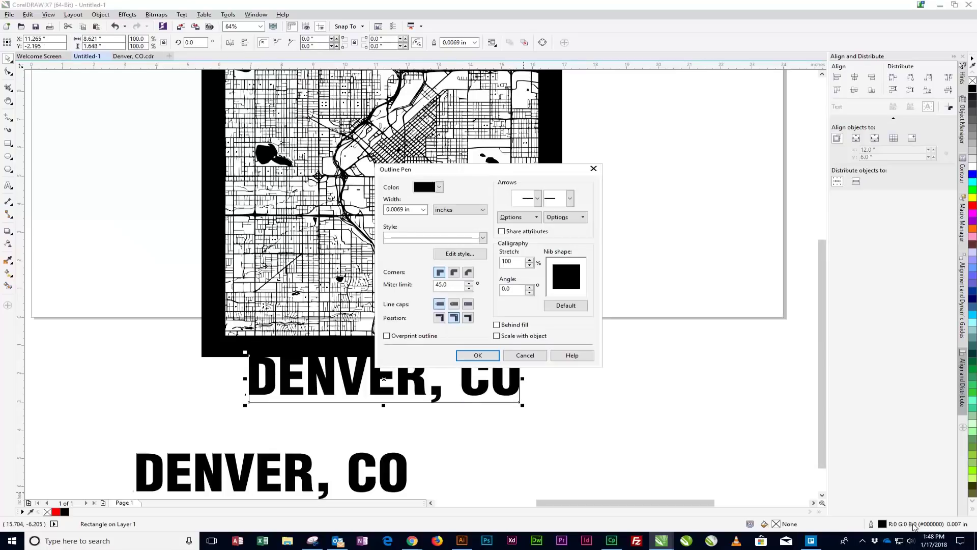
left_click(416, 207)
type(".75 IN")
key("Tab")
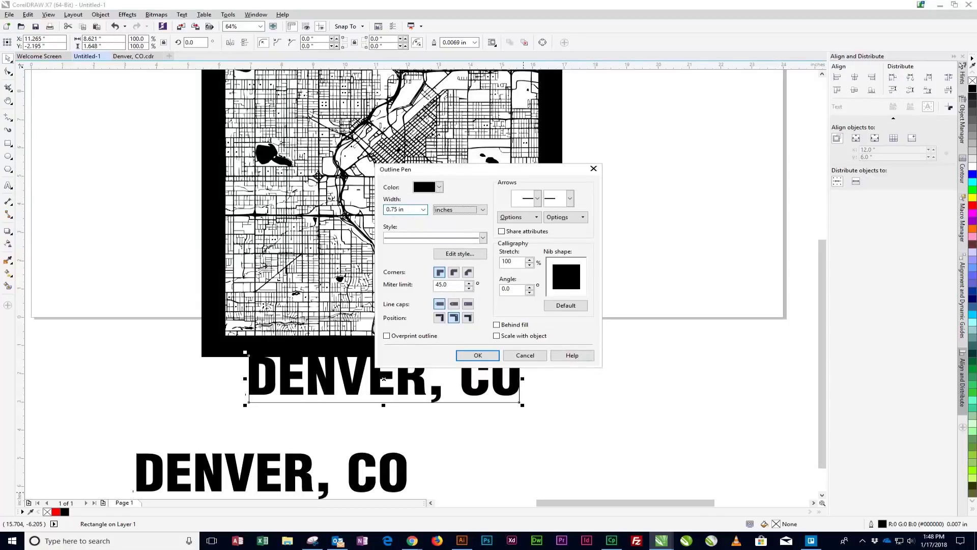
left_click(468, 320)
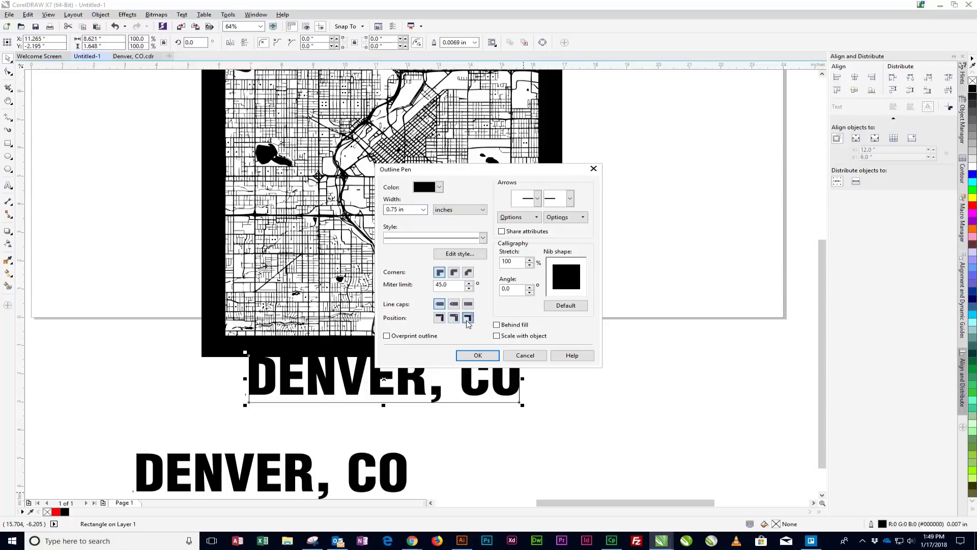
left_click(475, 356)
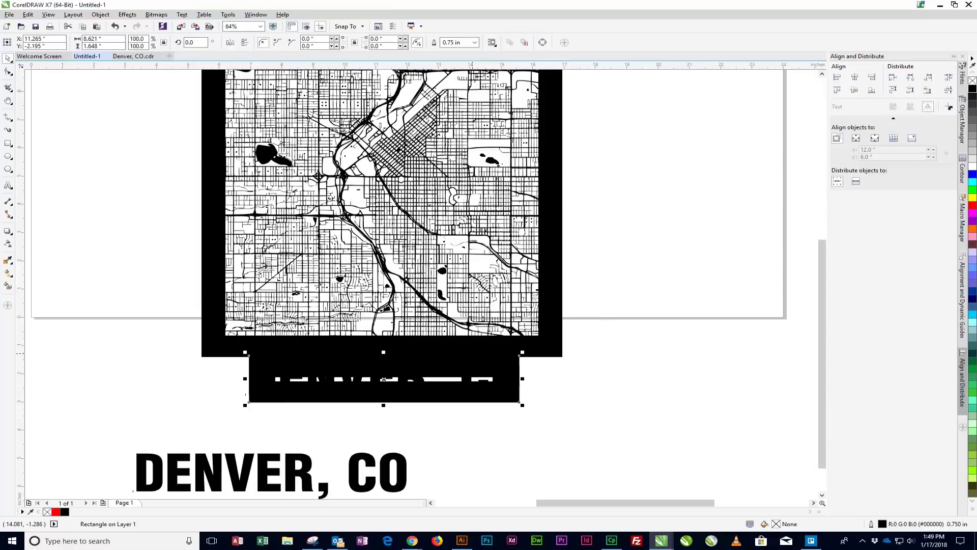
- Stretch the band's top, left, right and bottom edges to the frame, adjusting Snap To options
left_click_drag(383, 352, 384, 331)
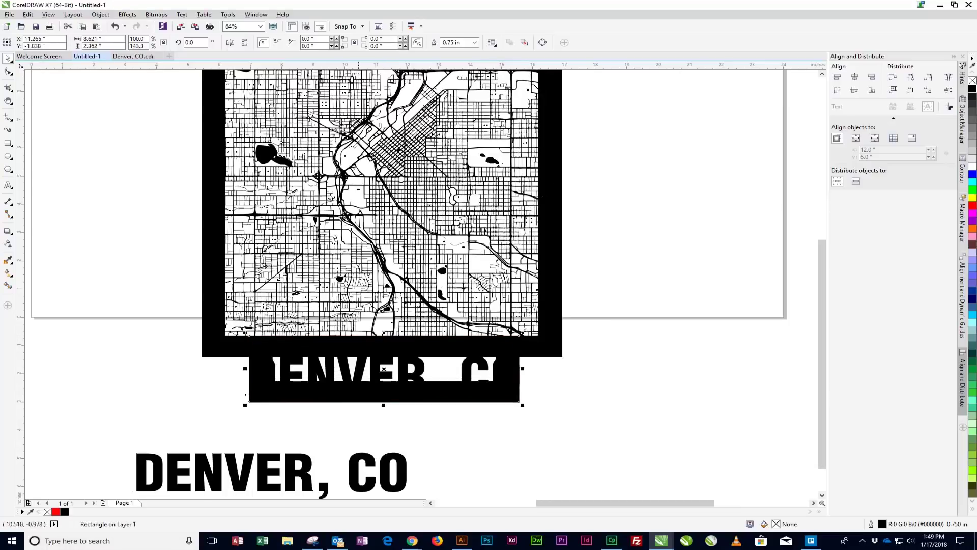
left_click_drag(245, 368, 200, 361)
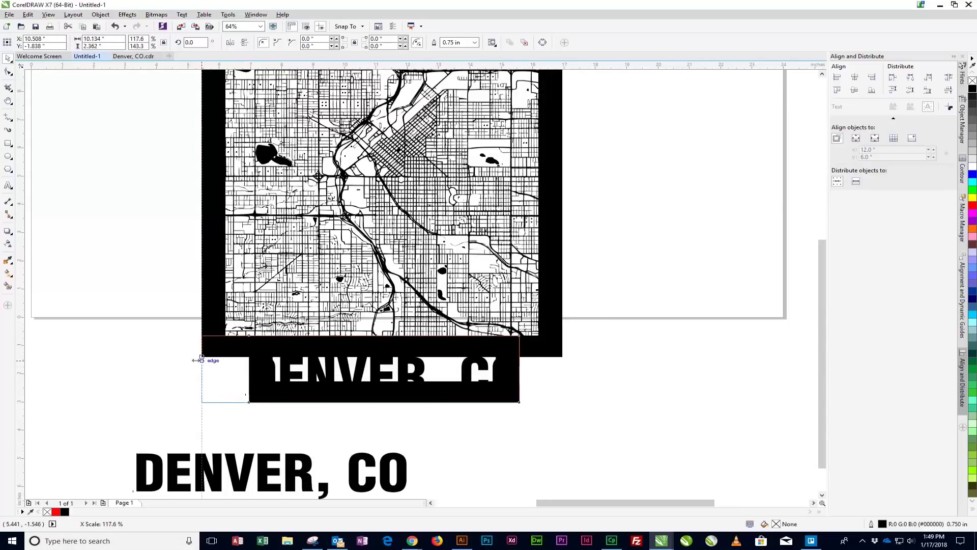
left_click_drag(196, 360, 198, 360)
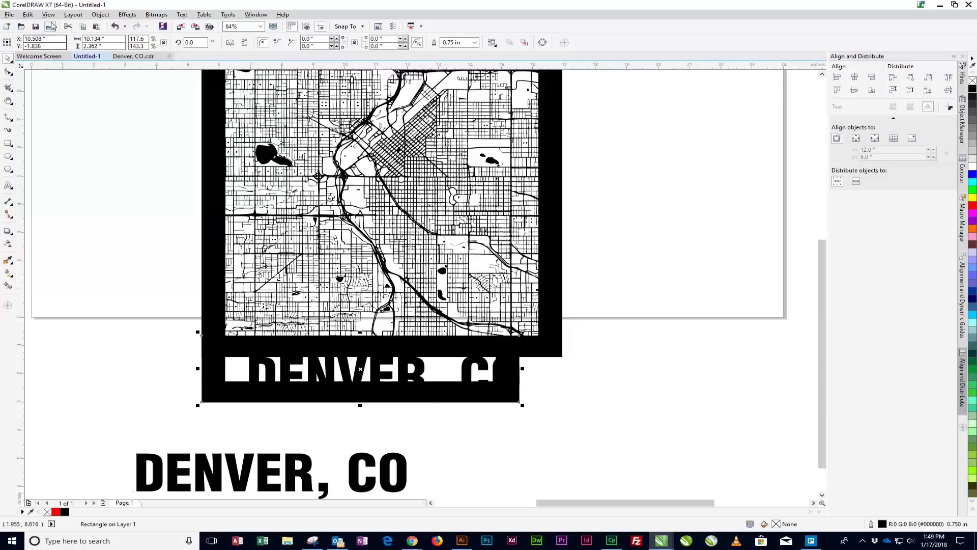
left_click(49, 14)
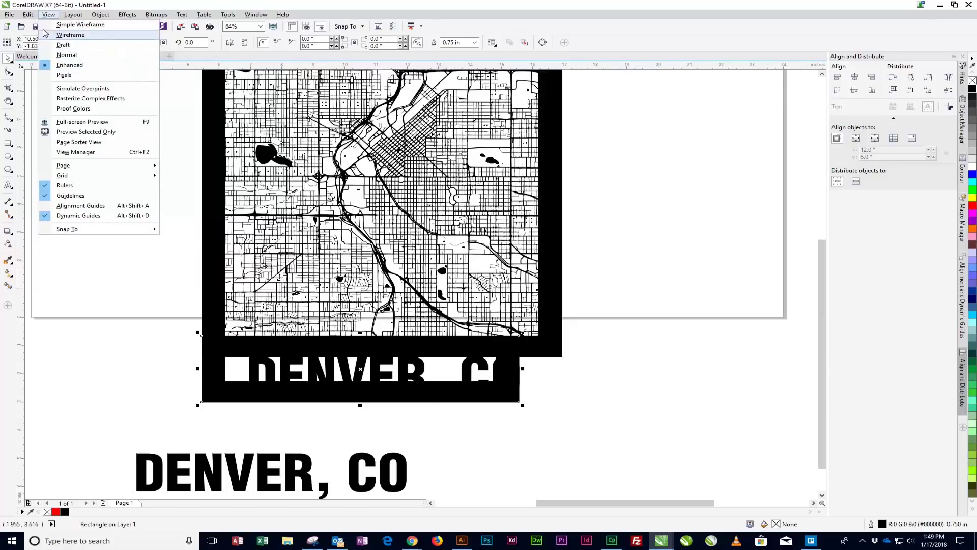
left_click(51, 15)
left_click(54, 16)
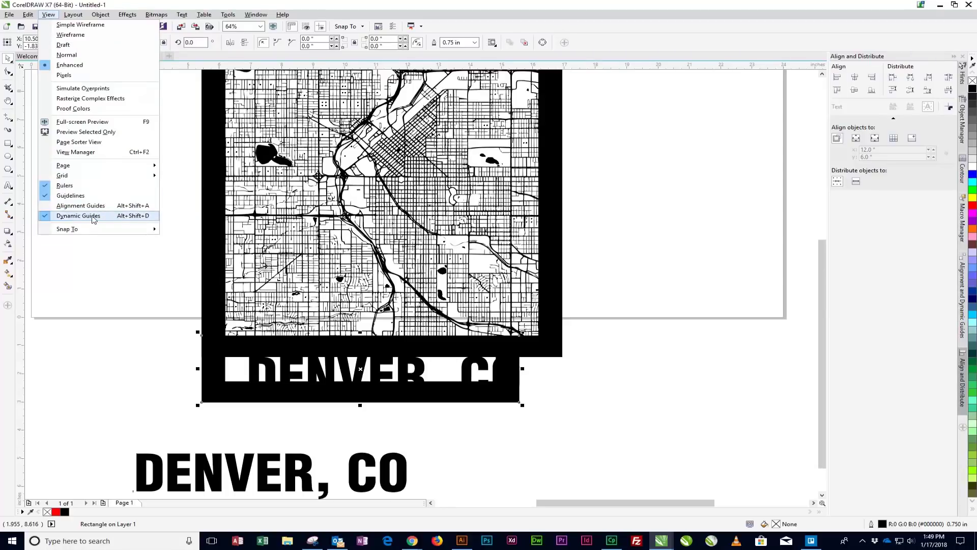
left_click(129, 247)
left_click_drag(524, 368, 562, 368)
left_click_drag(382, 402, 379, 425)
scroll(382, 414, "up", 3)
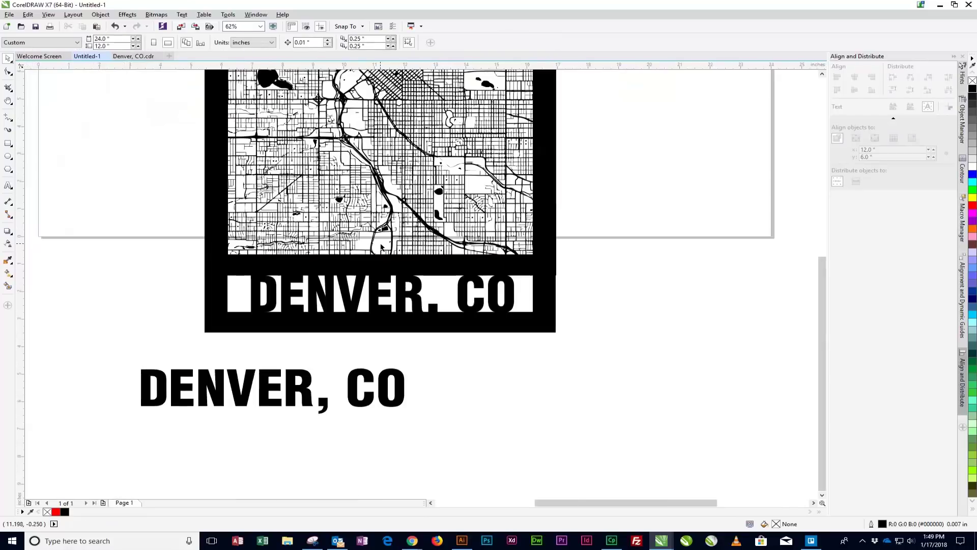
key("F3")
- Convert the band's thick outline into a filled object
left_click(95, 14)
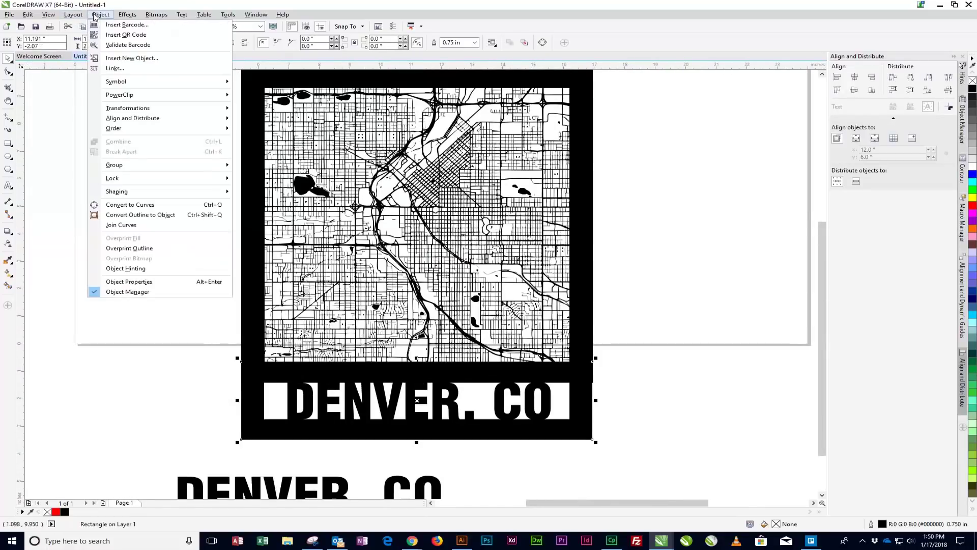
left_click(143, 215)
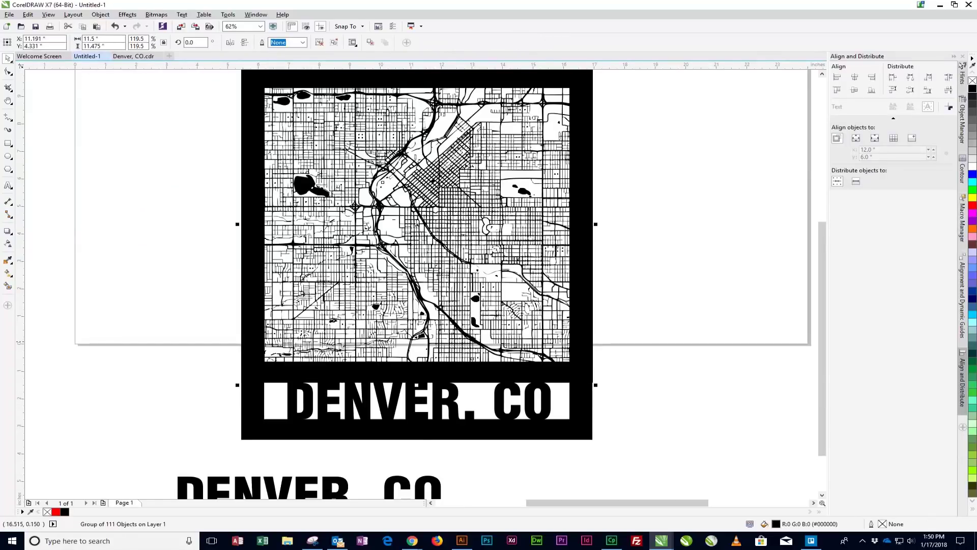
left_click(593, 406)
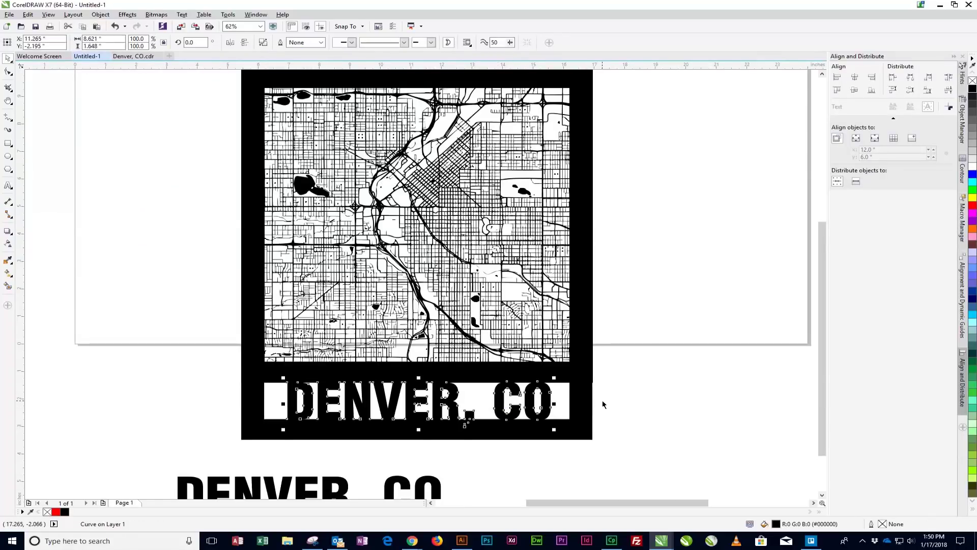
key("Escape")
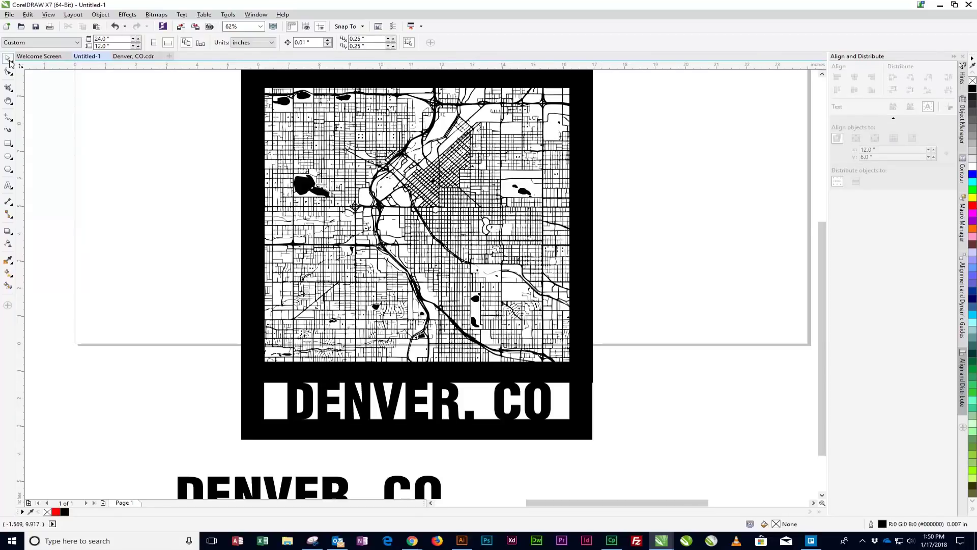
- Marquee-select the frame, band and DENVER, CO lettering together
scroll(394, 224, "down", 2)
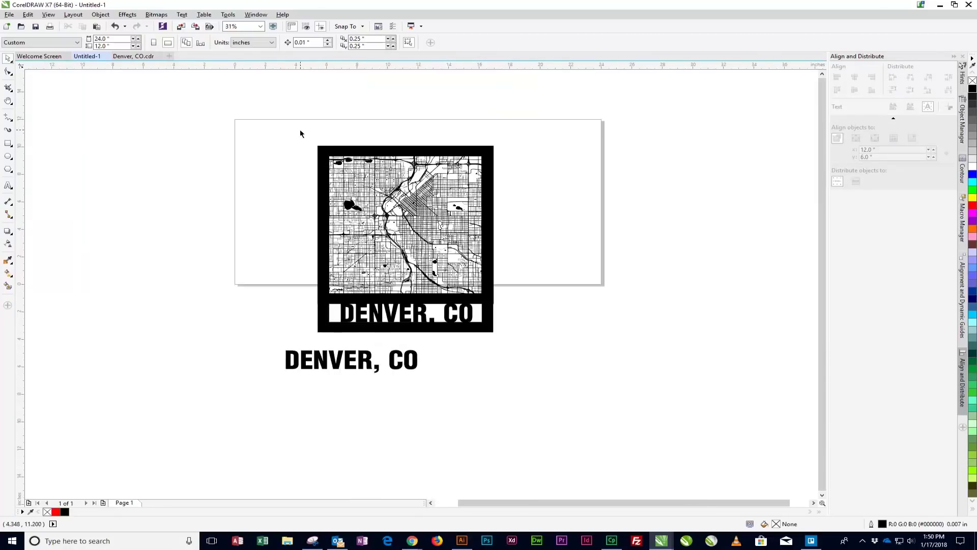
left_click_drag(300, 129, 499, 339)
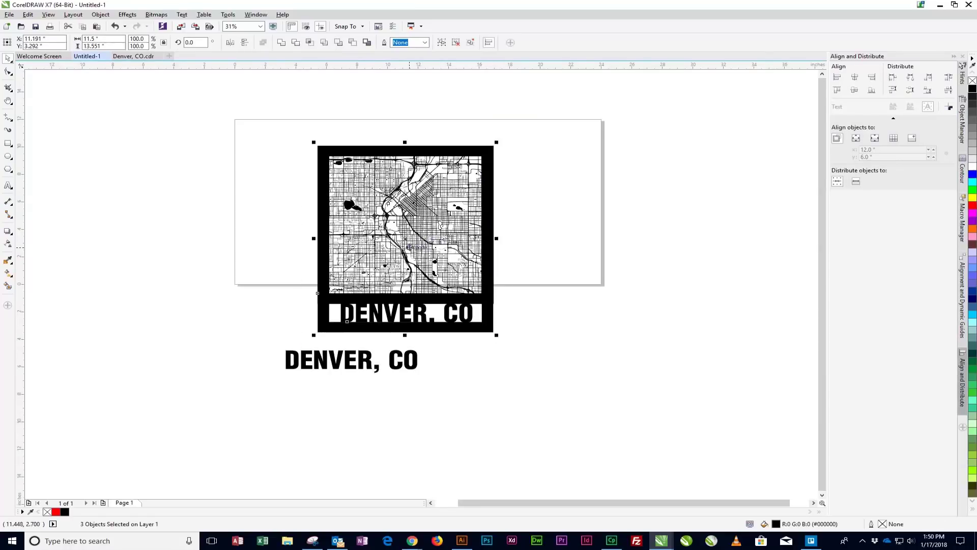
scroll(409, 245, "up", 2)
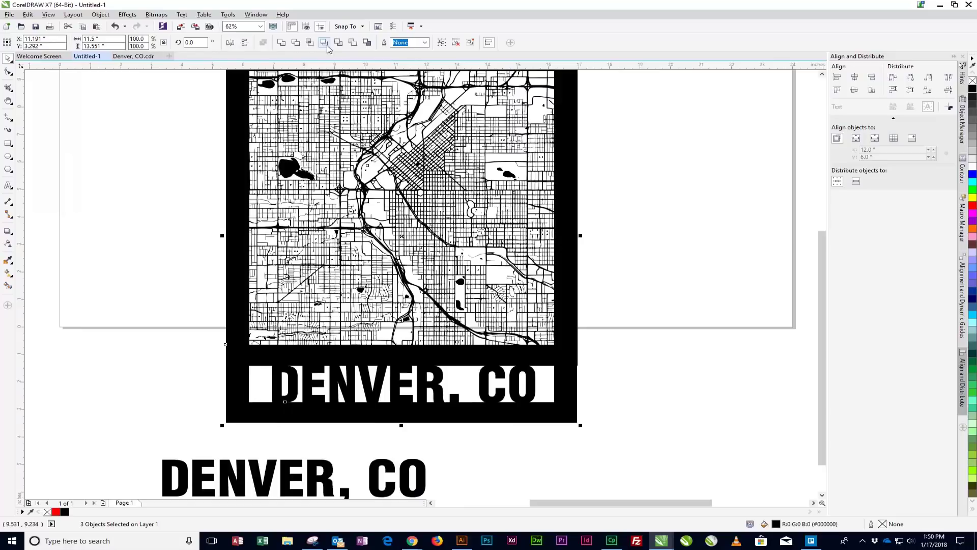
- Edit the spare DENVER, CO text down to just its comma
double_click(337, 482)
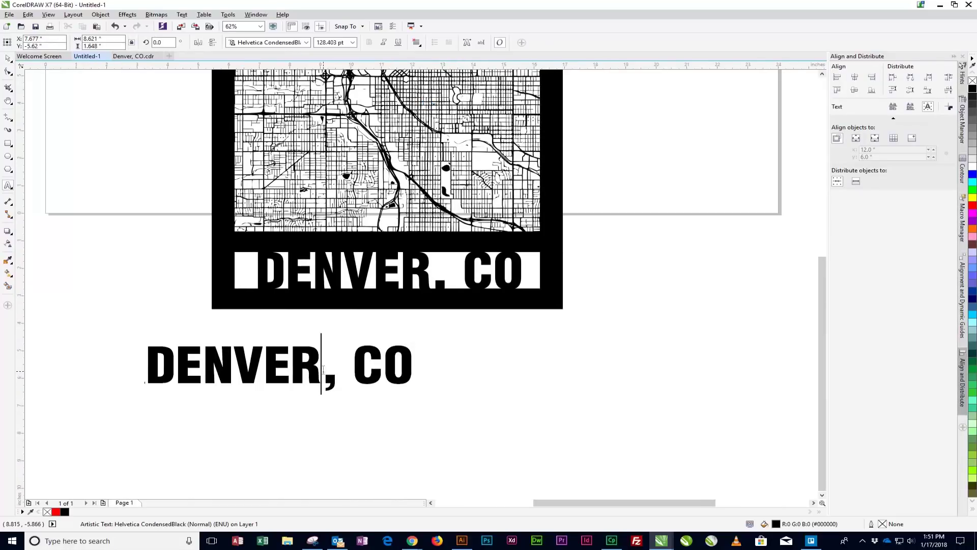
key("shift+Left")
key("shift+Left")
key("shift+Left")
key("shift+Left")
key("shift+Left")
key("shift+Left")
key("BackSpace")
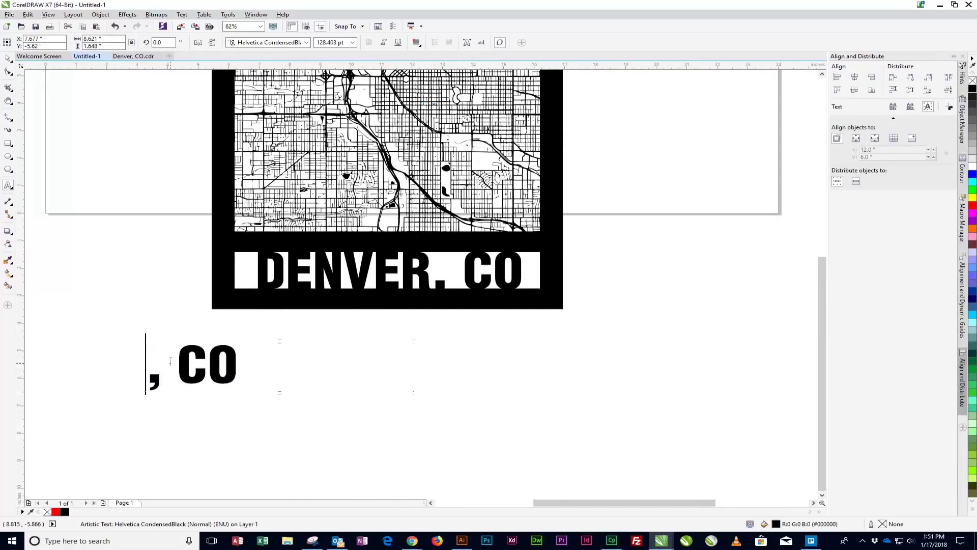
key("Right")
key("Delete")
key("Delete")
key("Delete")
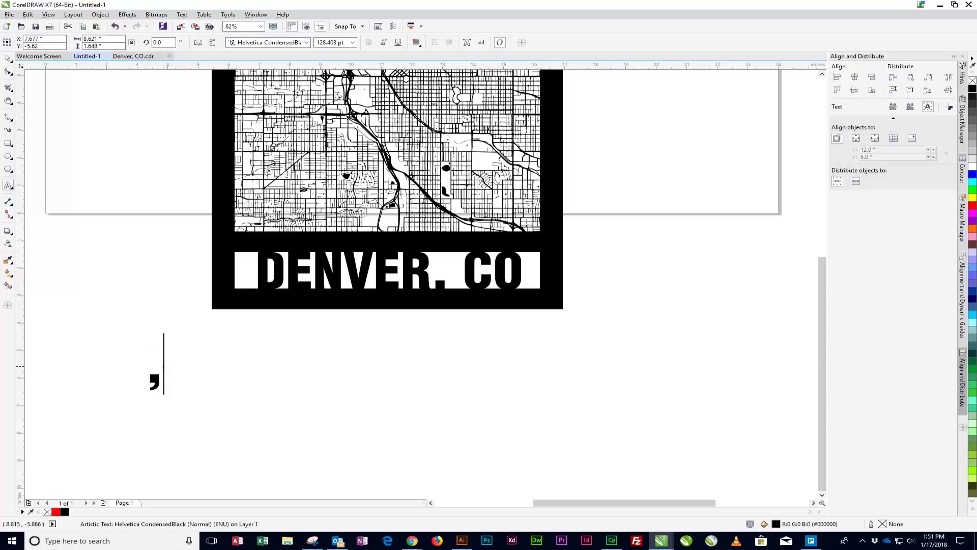
left_click(8, 58)
- Move the comma just below the label band and convert it to curves
left_click_drag(154, 382, 442, 330)
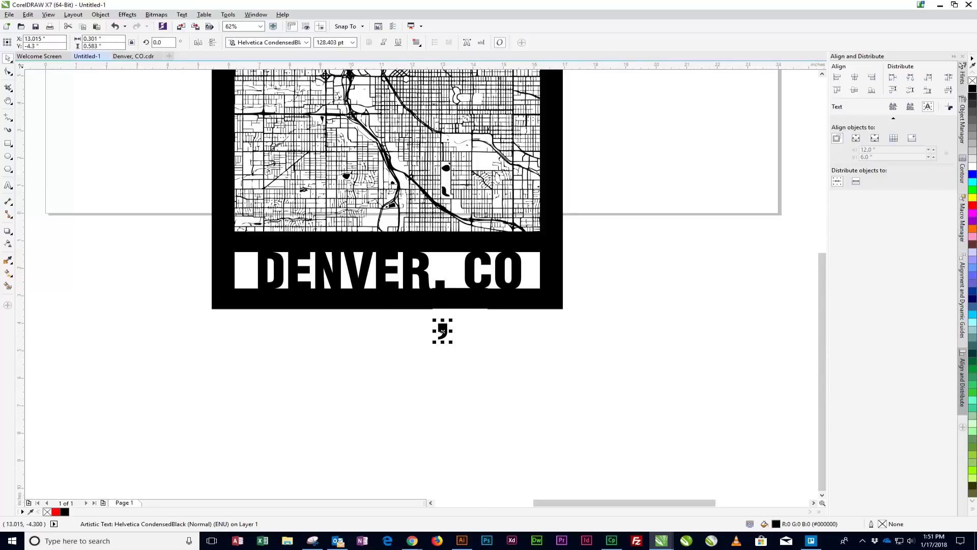
scroll(482, 312, "up", 2)
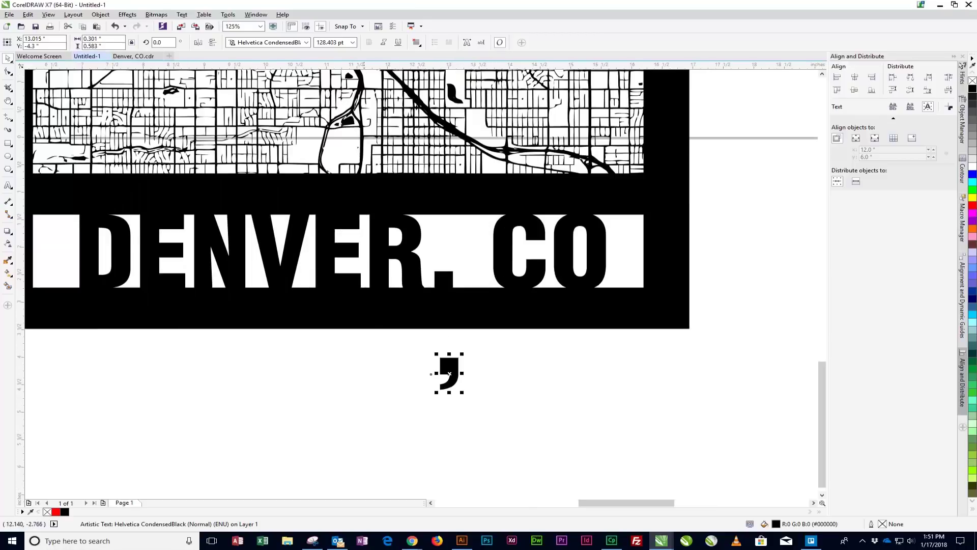
left_click(101, 14)
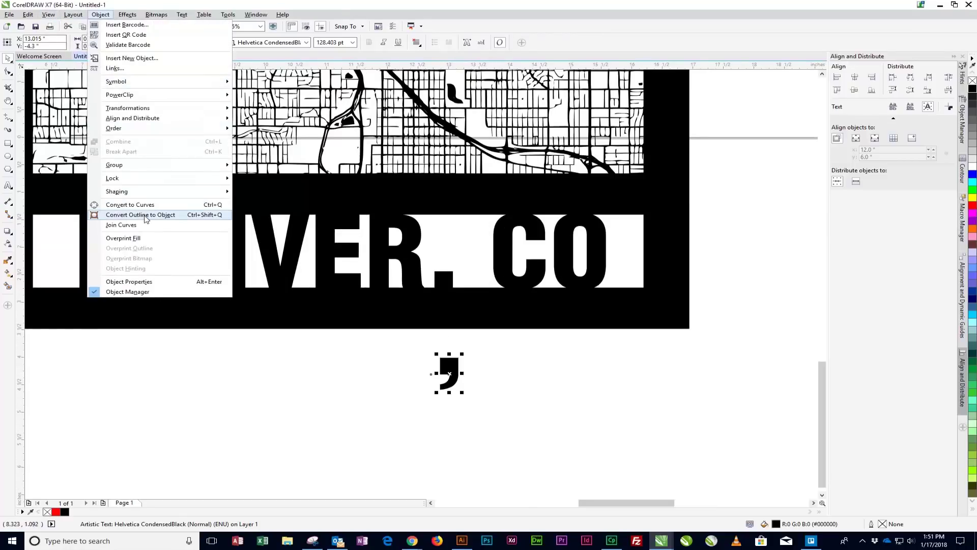
left_click(130, 205)
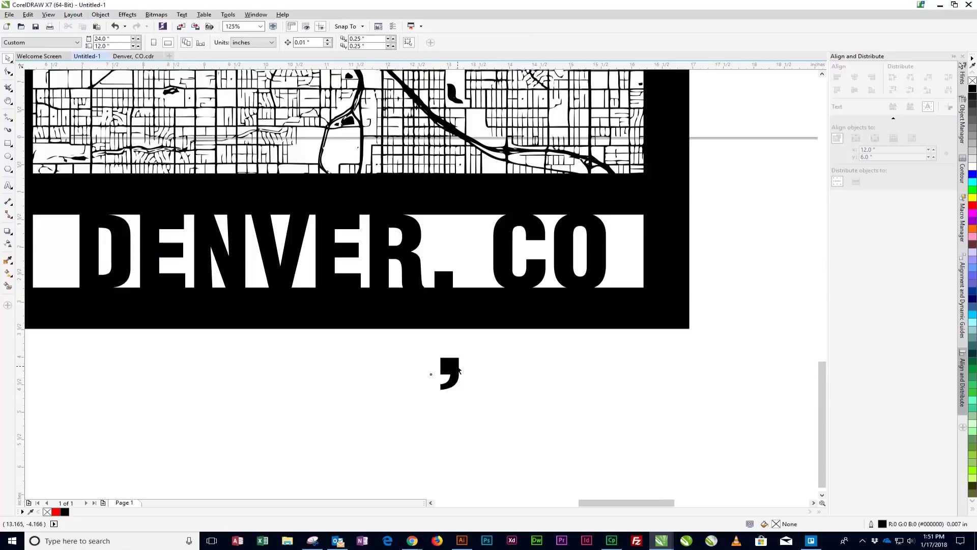
scroll(472, 374, "up", 2)
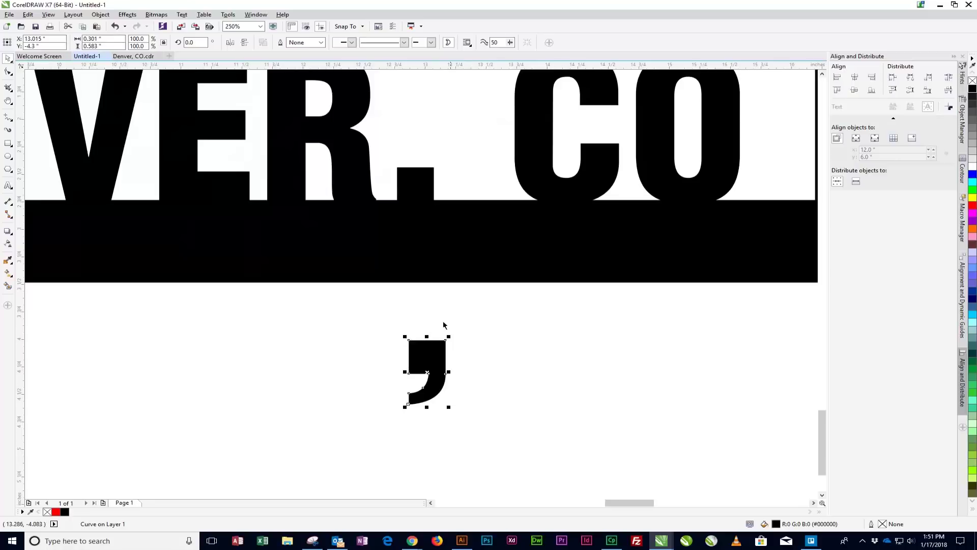
- Delete the comma's inner-corner and top-left nodes, then move the tail beneath DENVER's period
left_click(9, 74)
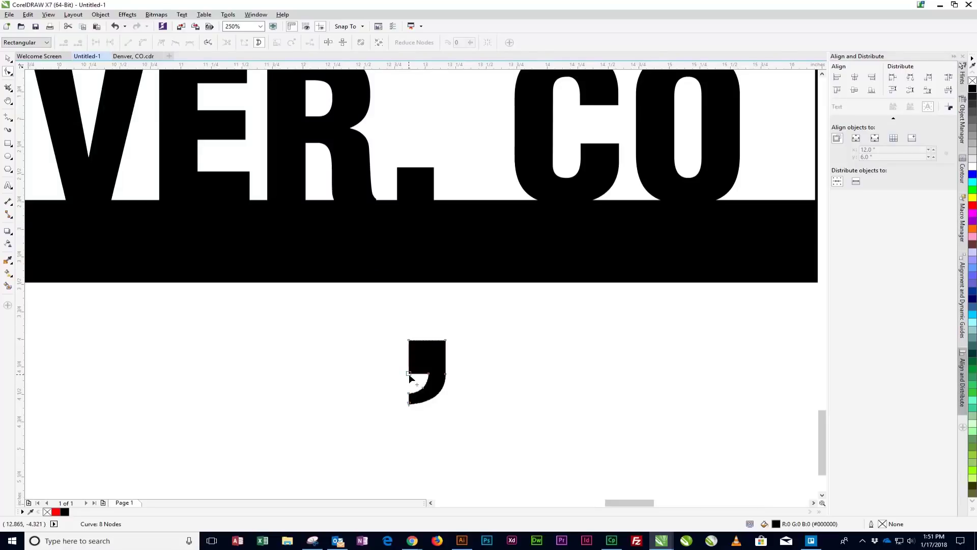
key("Delete")
left_click(408, 340)
key("Delete")
key("Delete")
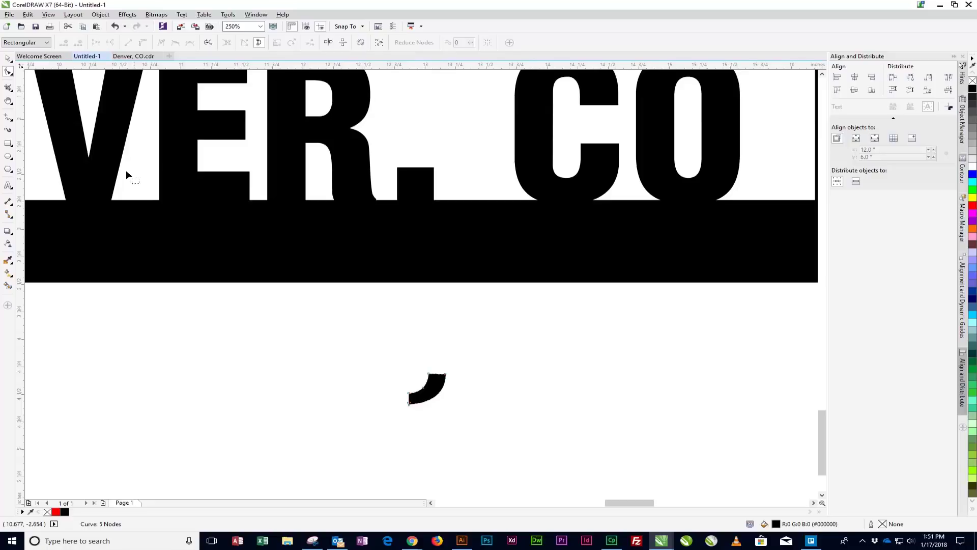
left_click(8, 58)
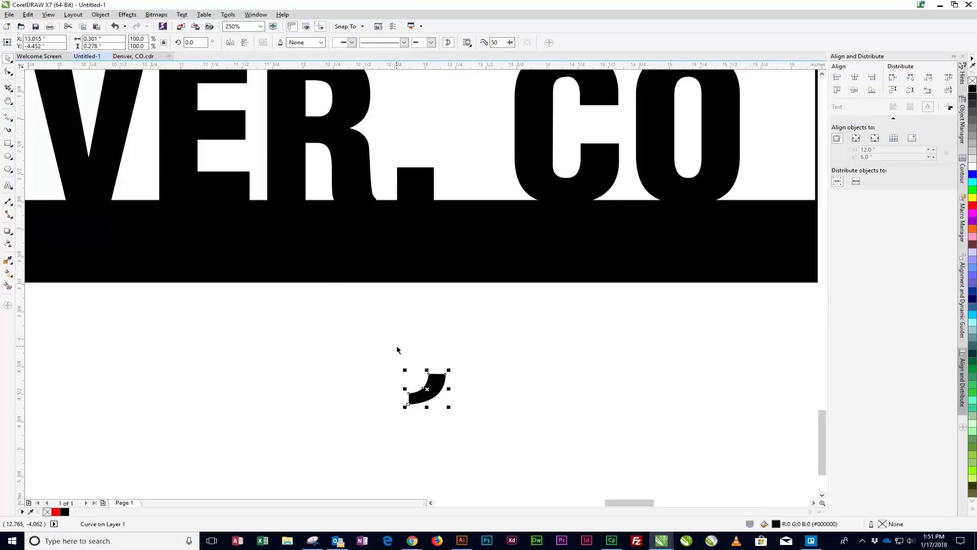
left_click_drag(434, 385, 422, 221)
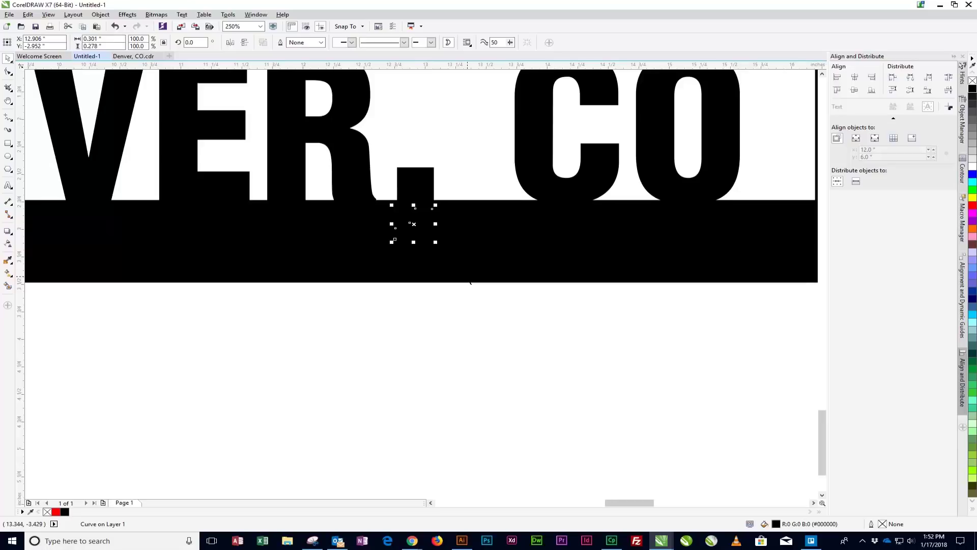
- Trim the comma tail out of the black panel so the knockout reads DENVER, CO
left_click(537, 257, "shift")
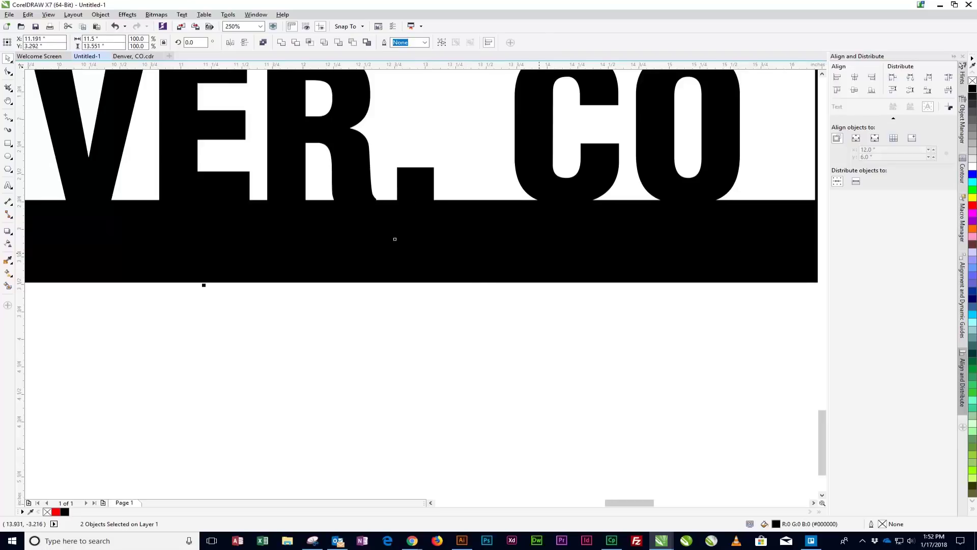
left_click(353, 43)
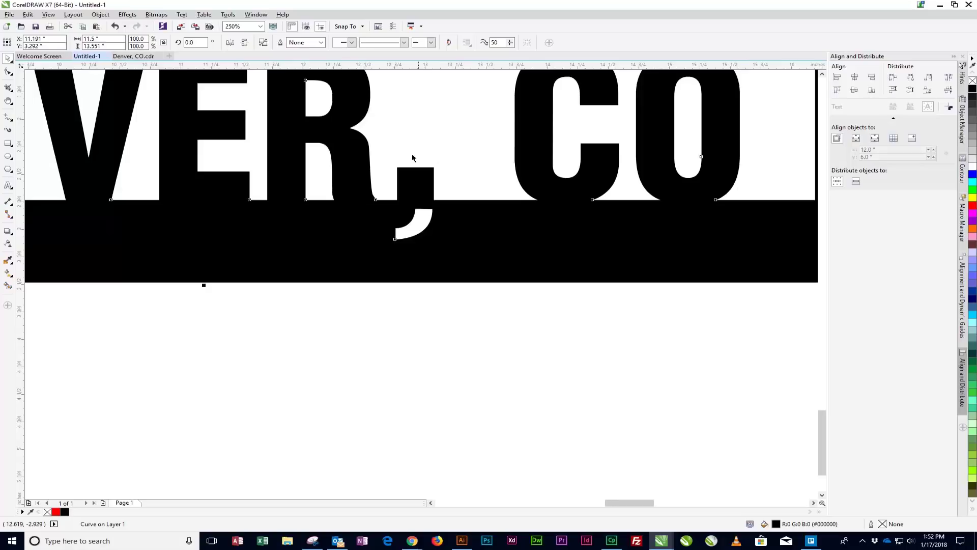
left_click(444, 315)
- Select the finished DENVER, CO map design, then switch the selection to the left map copy
scroll(444, 318, "down", 5)
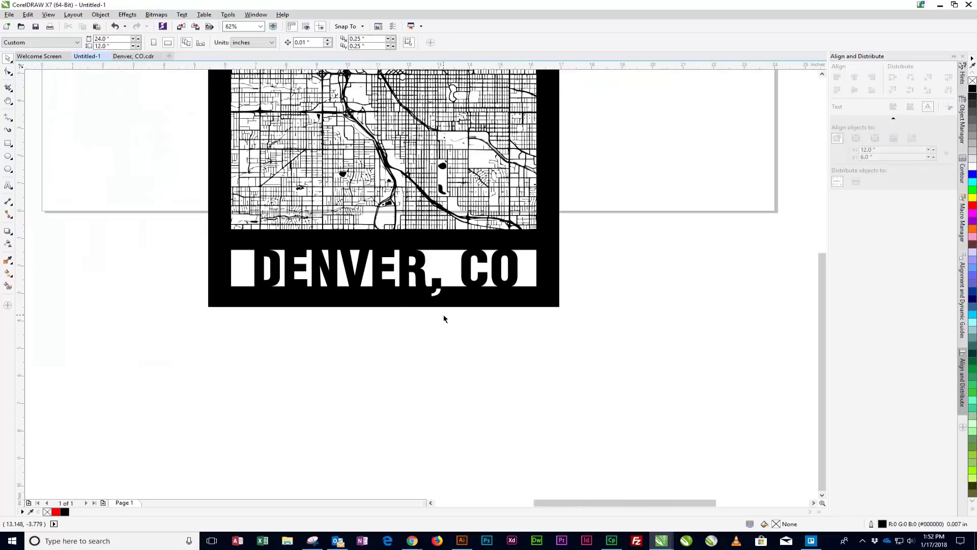
left_click_drag(322, 121, 498, 318)
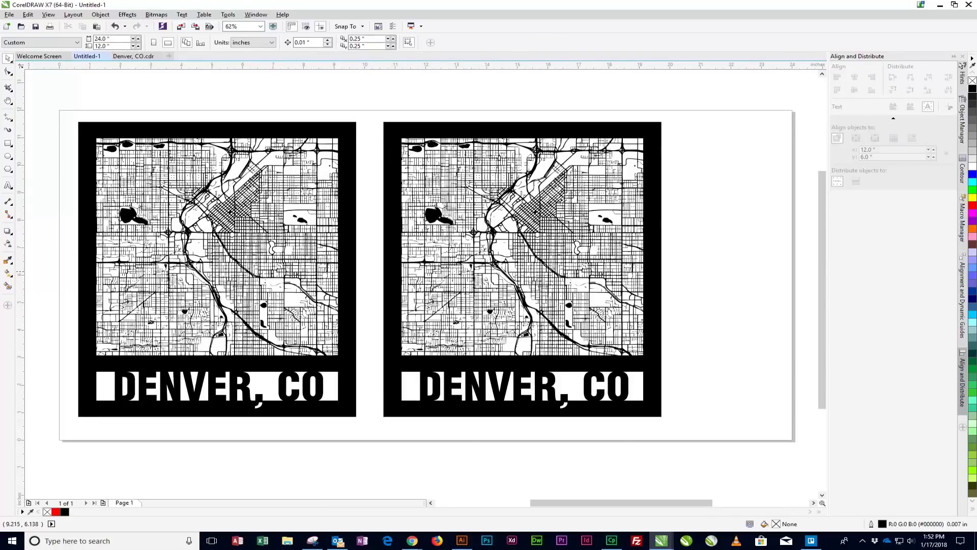
key("Tab")
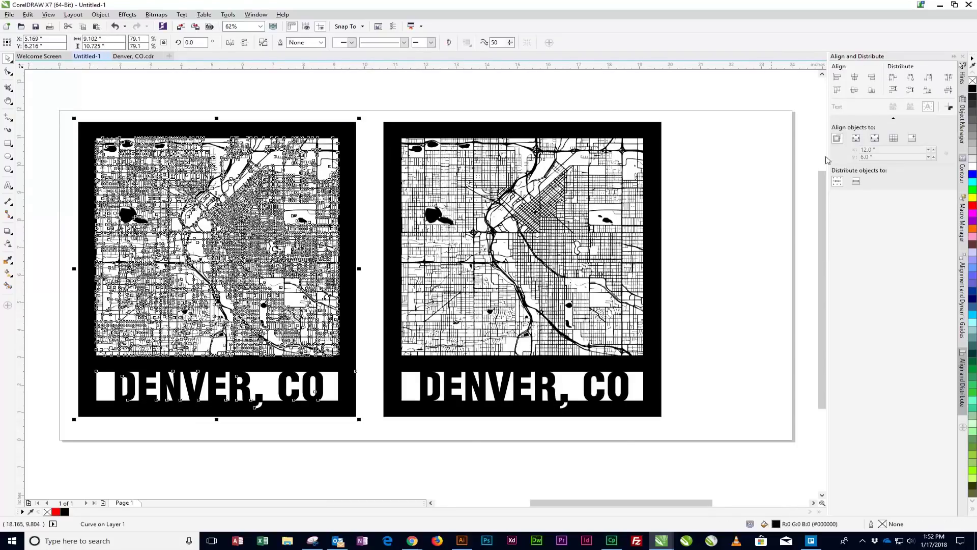